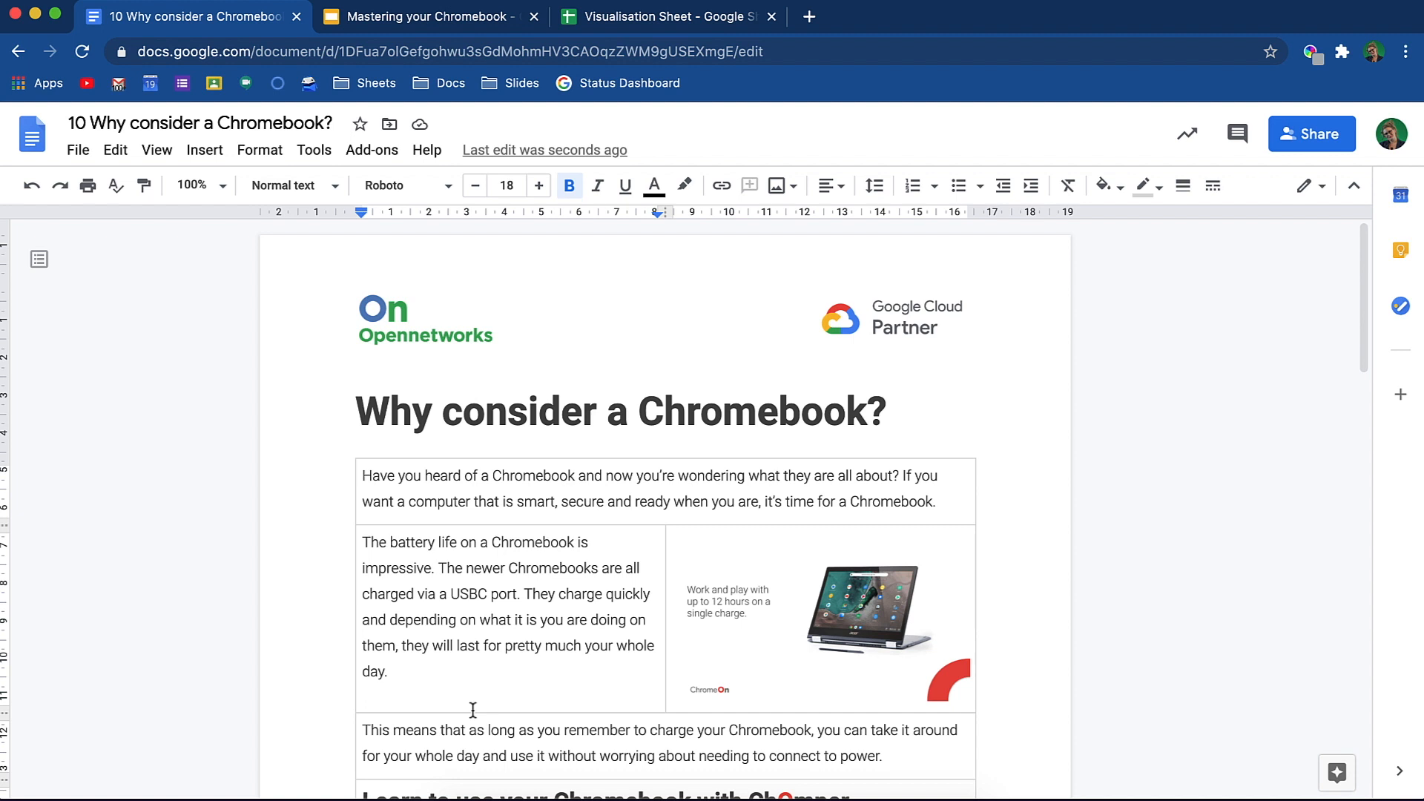
# Switch to the Mastering your Chromebook presentation in Google Slides and copy slide 2 with the robot mascot.
pyautogui.scroll(-3, 473, 710)
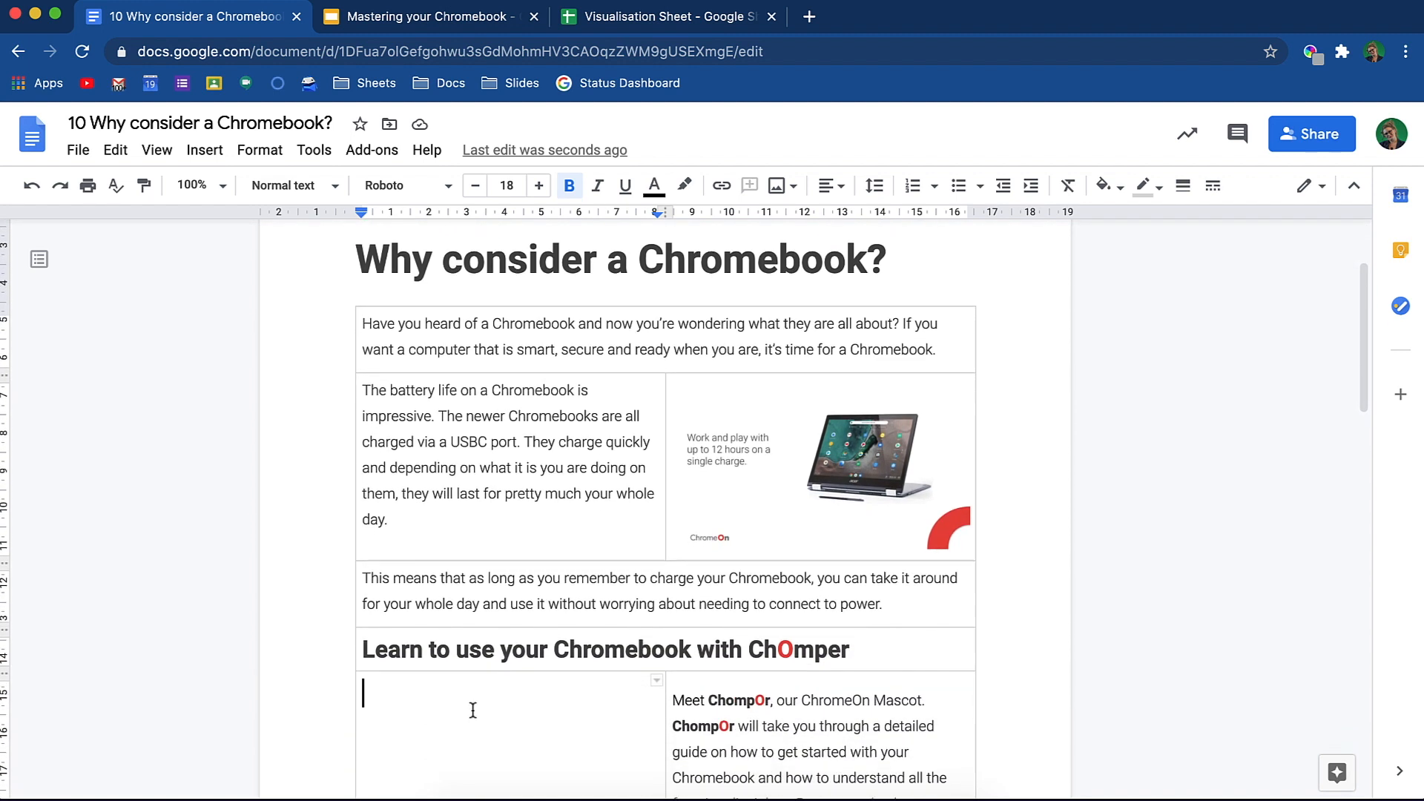
pyautogui.scroll(-2, 472, 710)
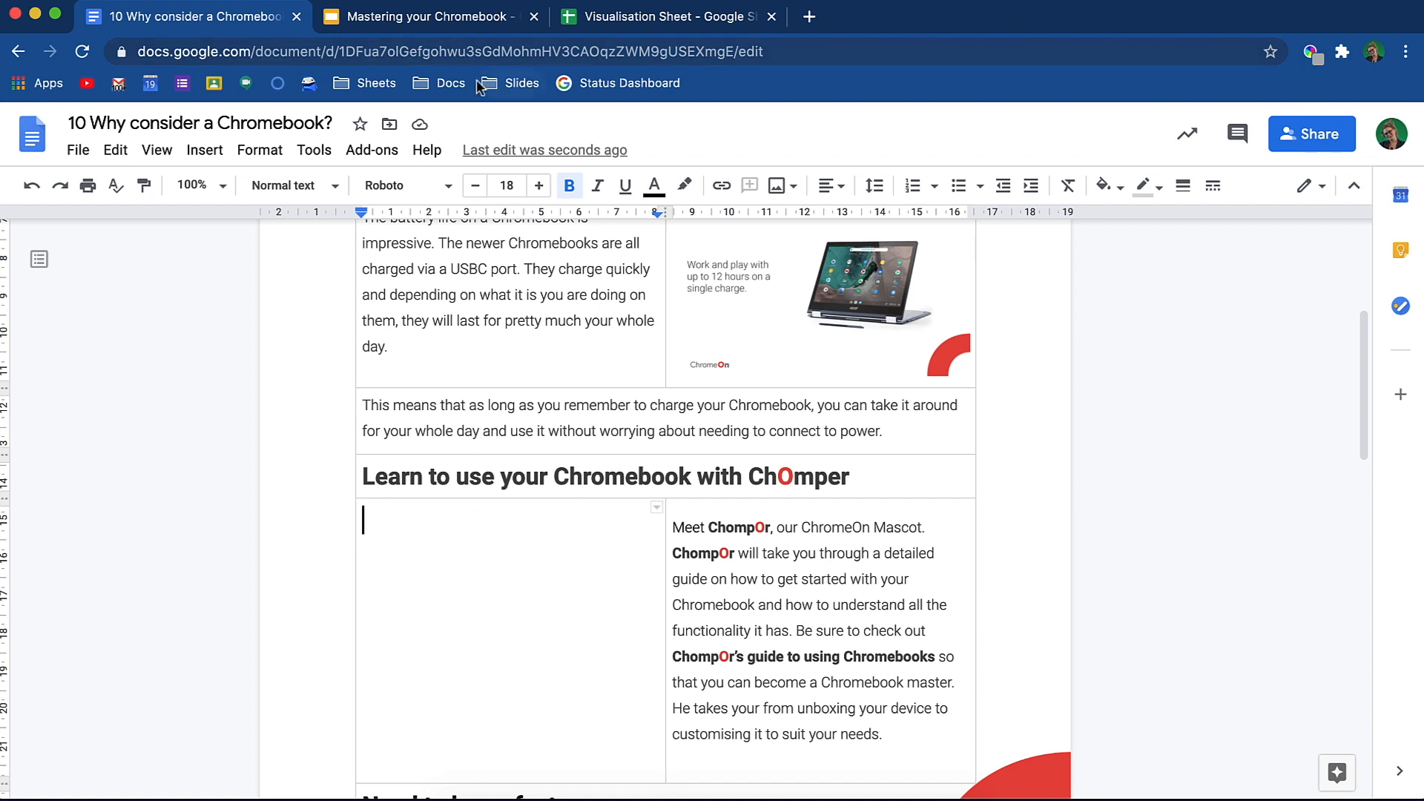
pyautogui.click(479, 22)
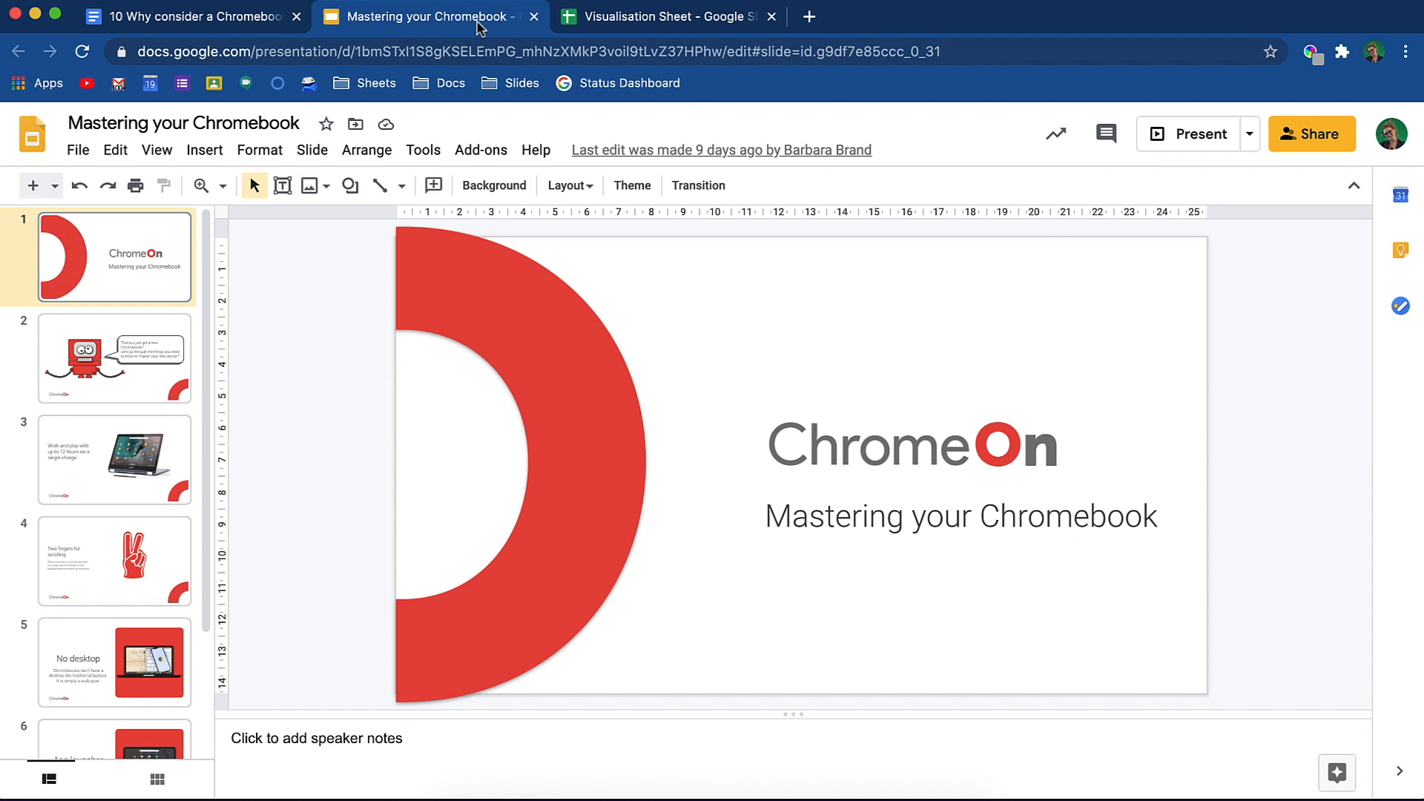
pyautogui.click(155, 362)
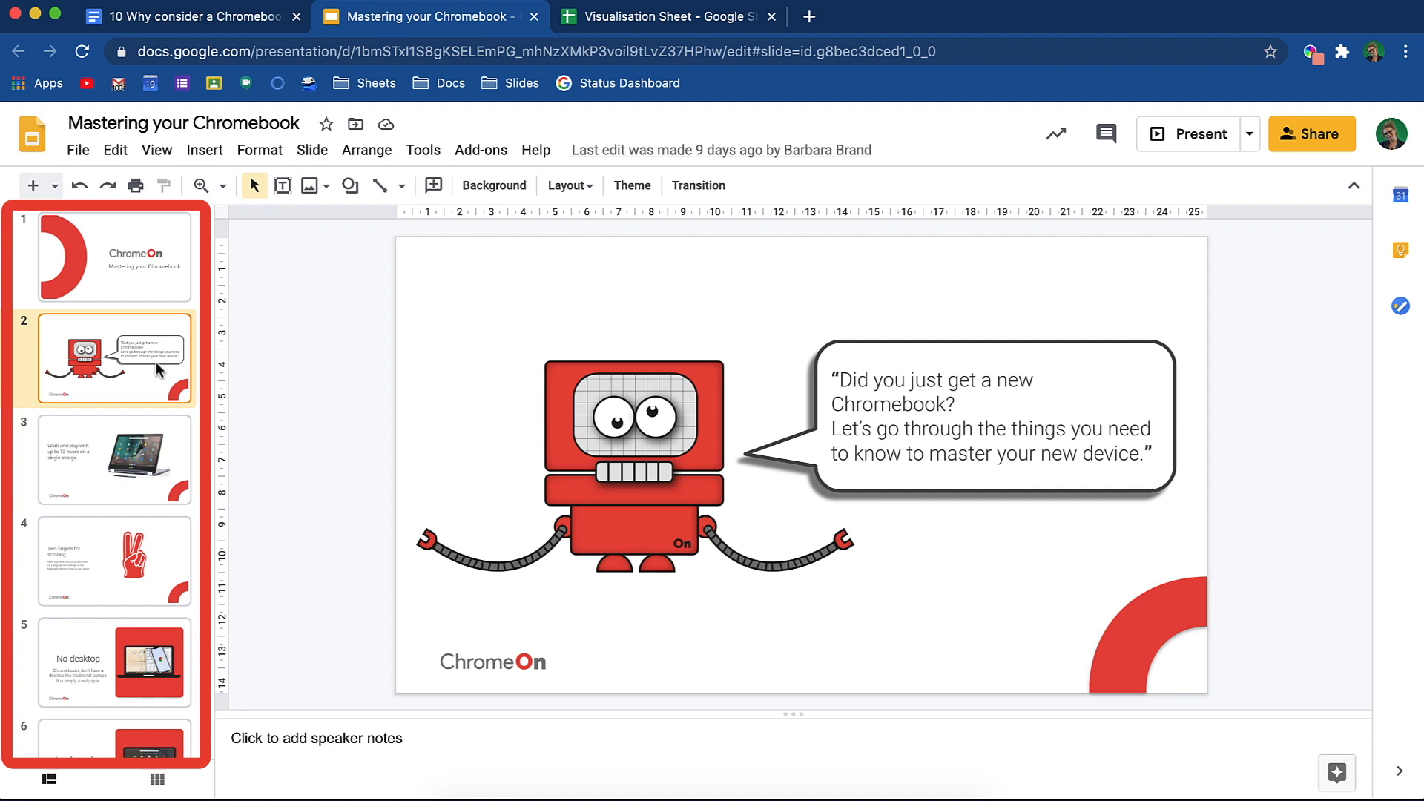
pyautogui.rightClick(156, 362)
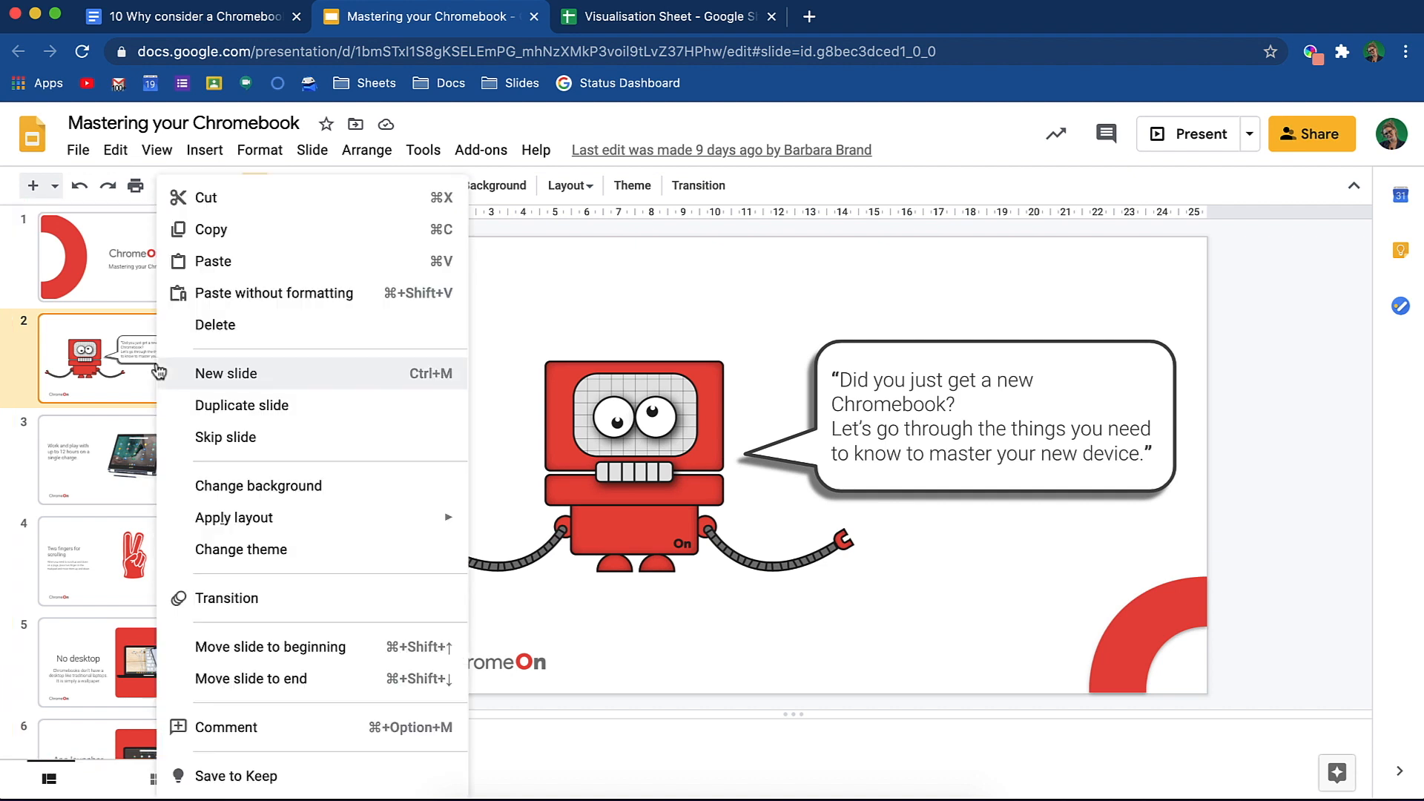
pyautogui.click(318, 224)
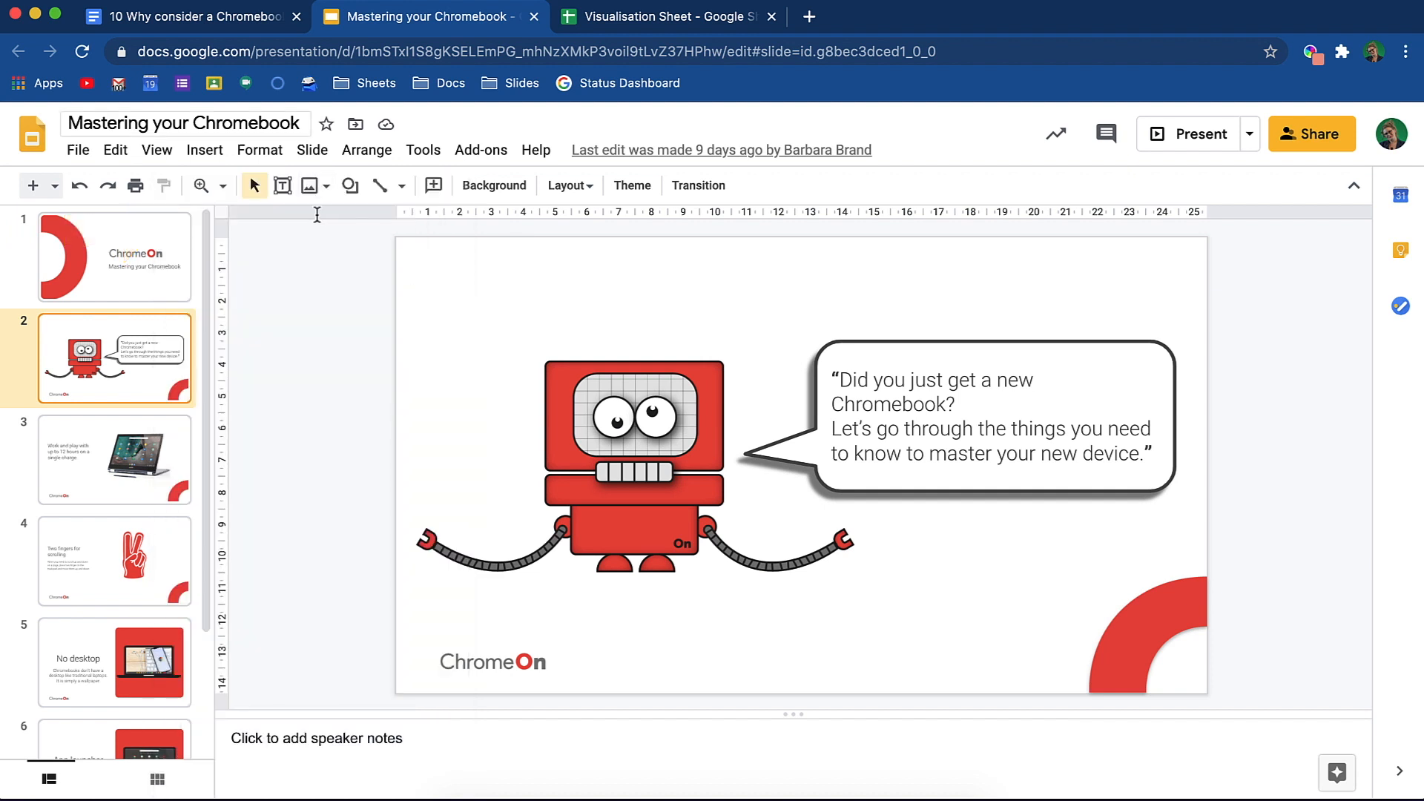
# Paste the copied slide, linked to the presentation, into the empty table cell beside the mascot text in the Chromebook document.
pyautogui.click(244, 14)
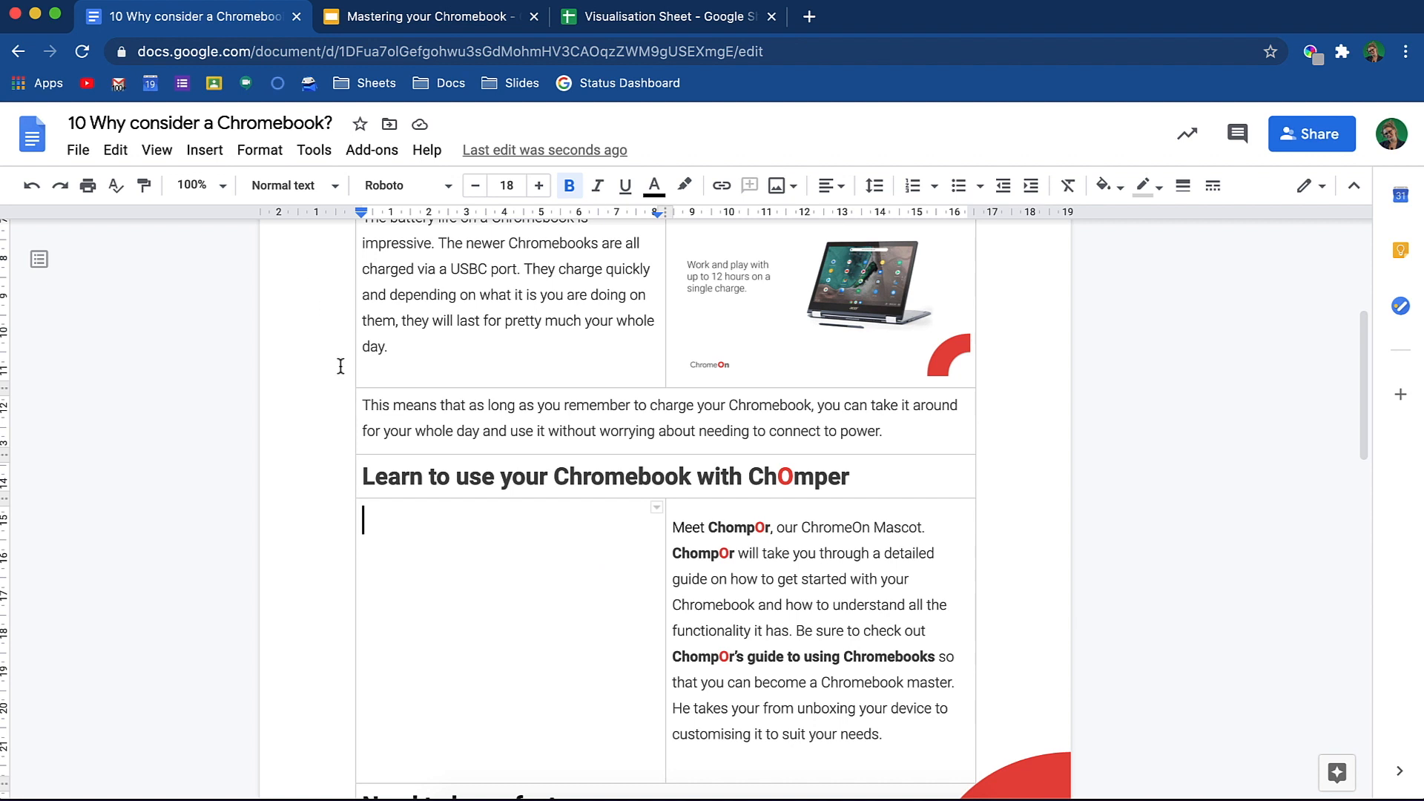
pyautogui.rightClick(434, 536)
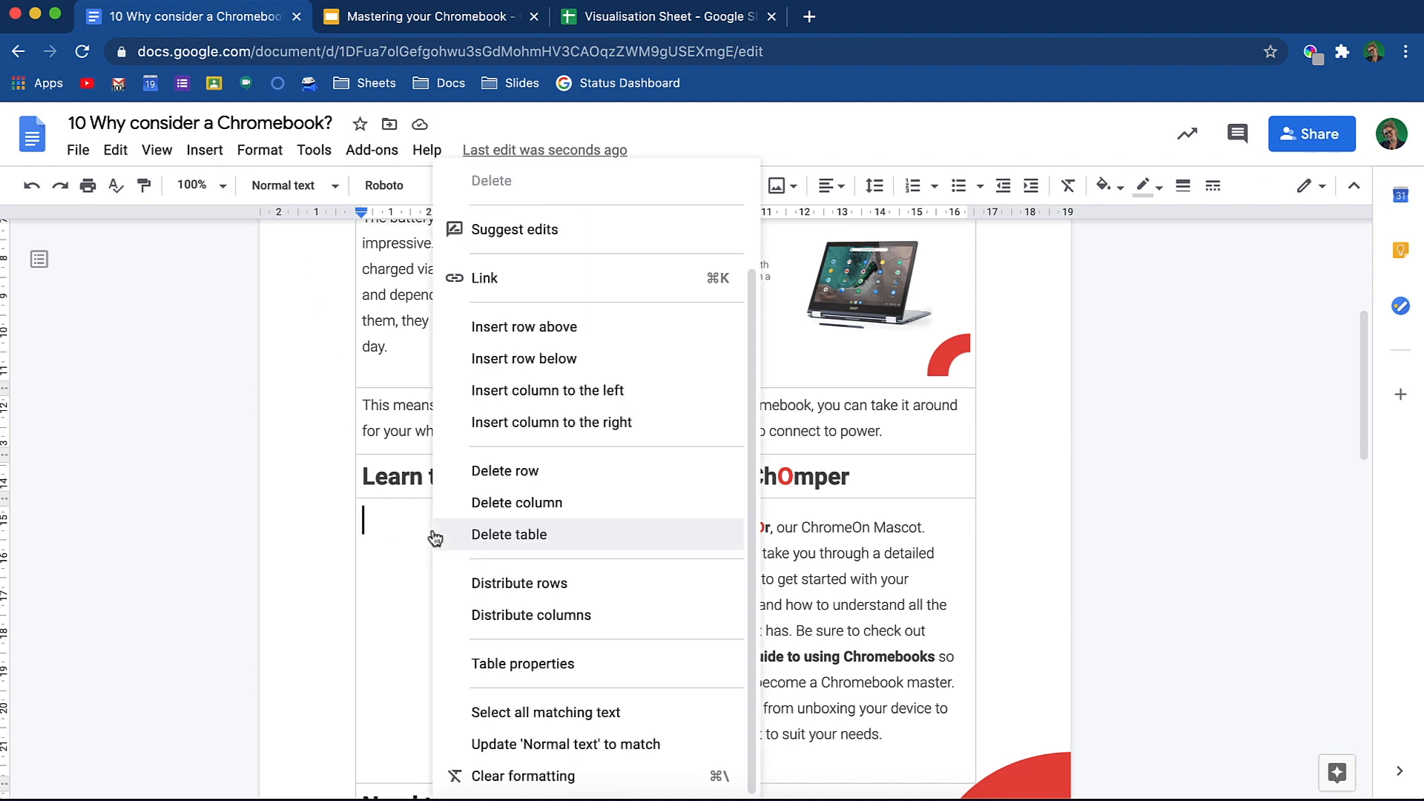
pyautogui.scroll(2, 502, 491)
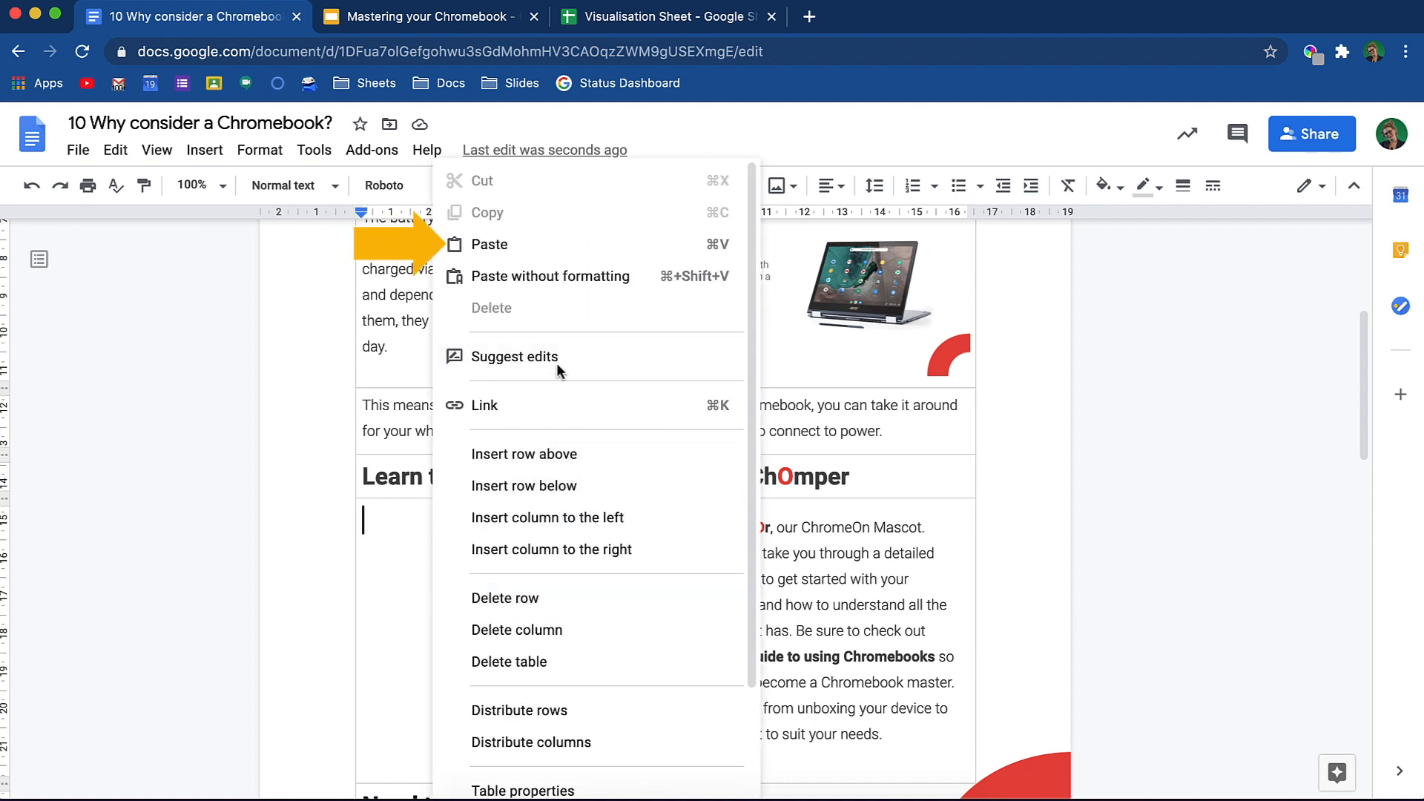
pyautogui.click(615, 252)
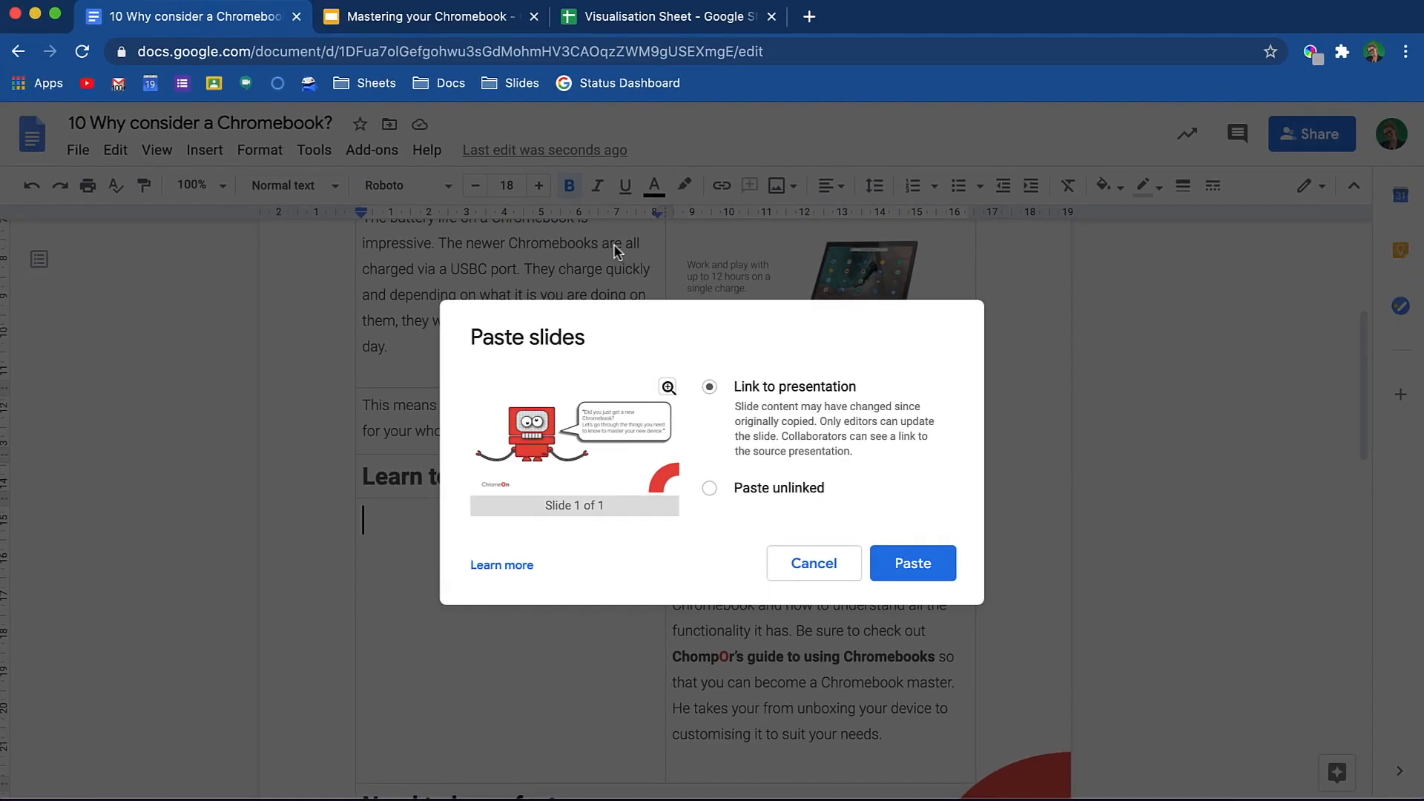
pyautogui.click(911, 564)
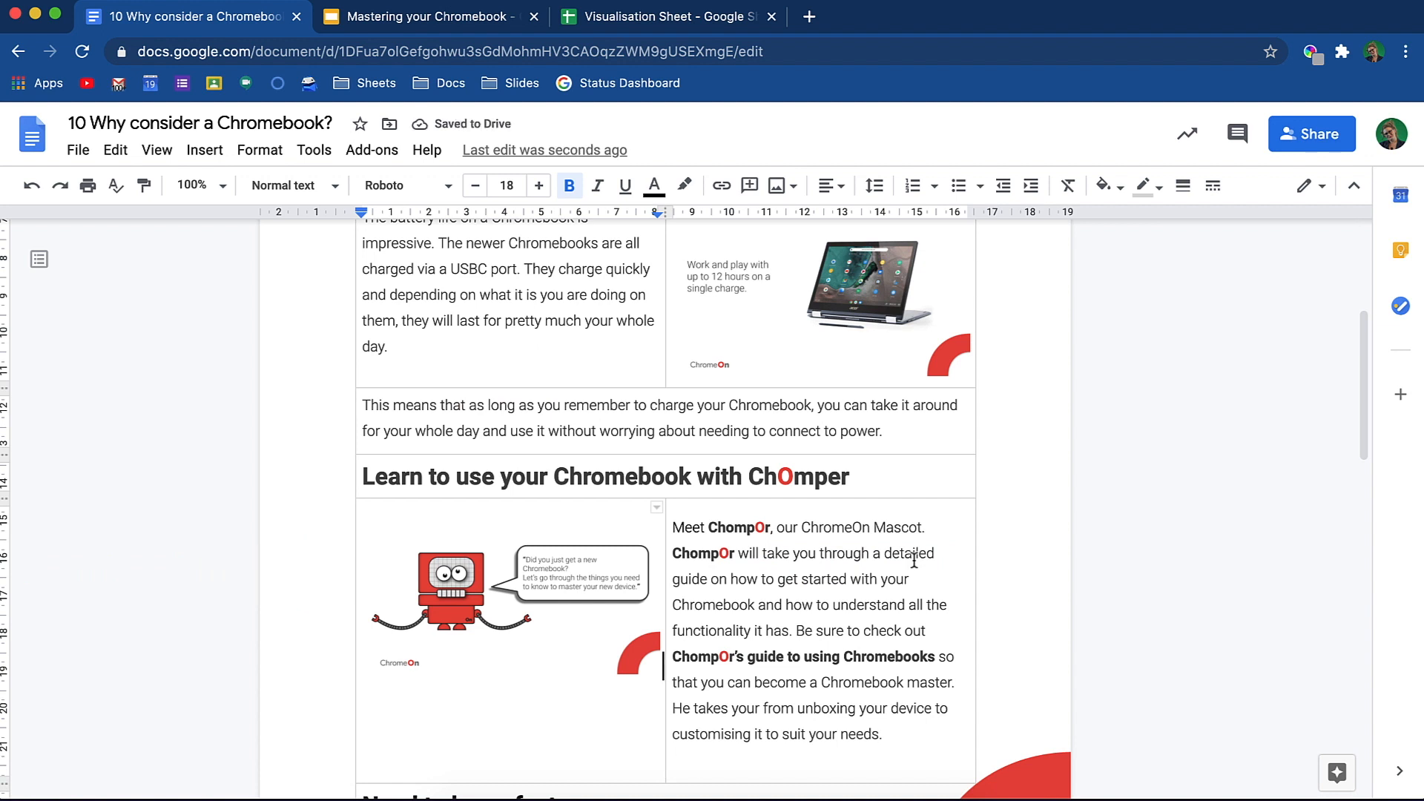
# Open the source presentation of the slide embedded in the document.
pyautogui.click(534, 632)
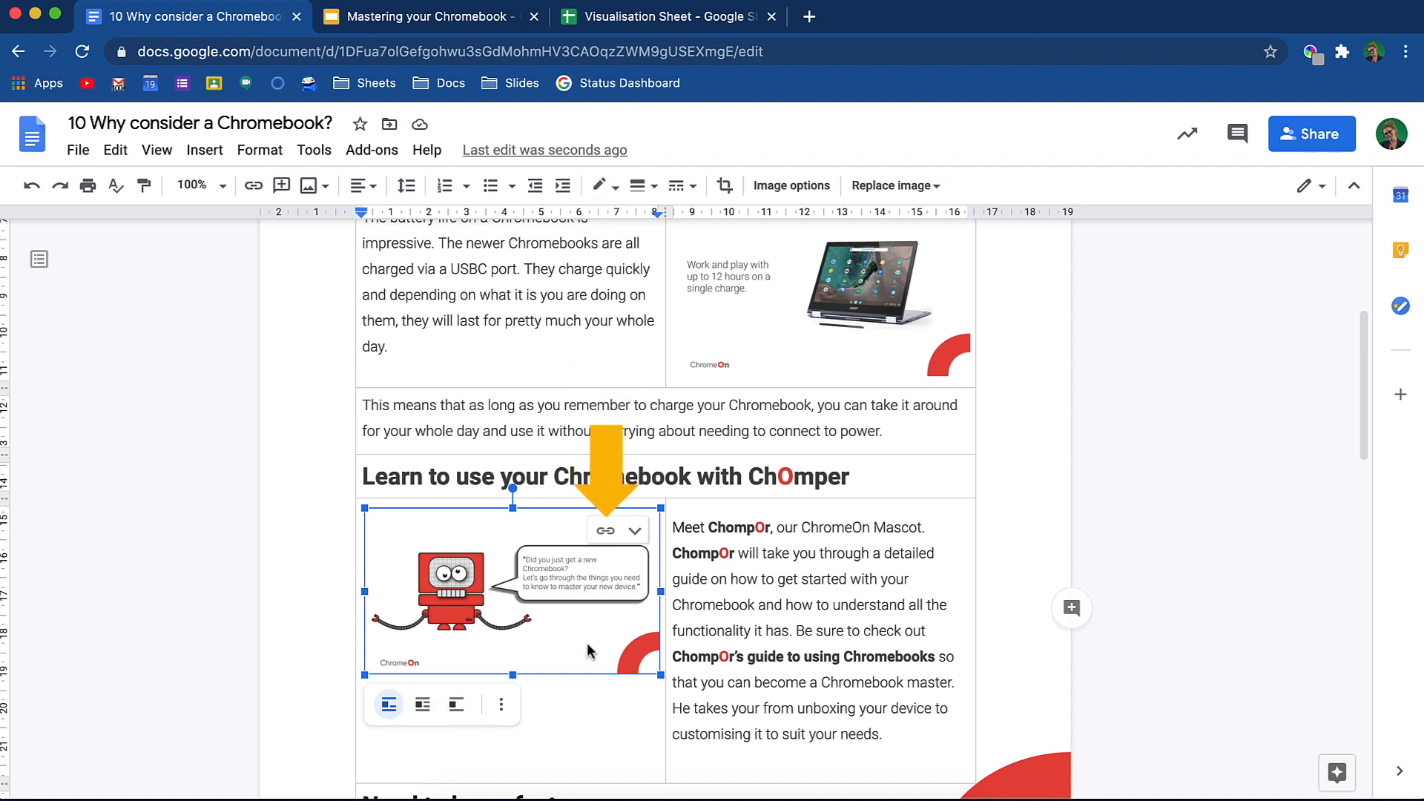
pyautogui.click(635, 533)
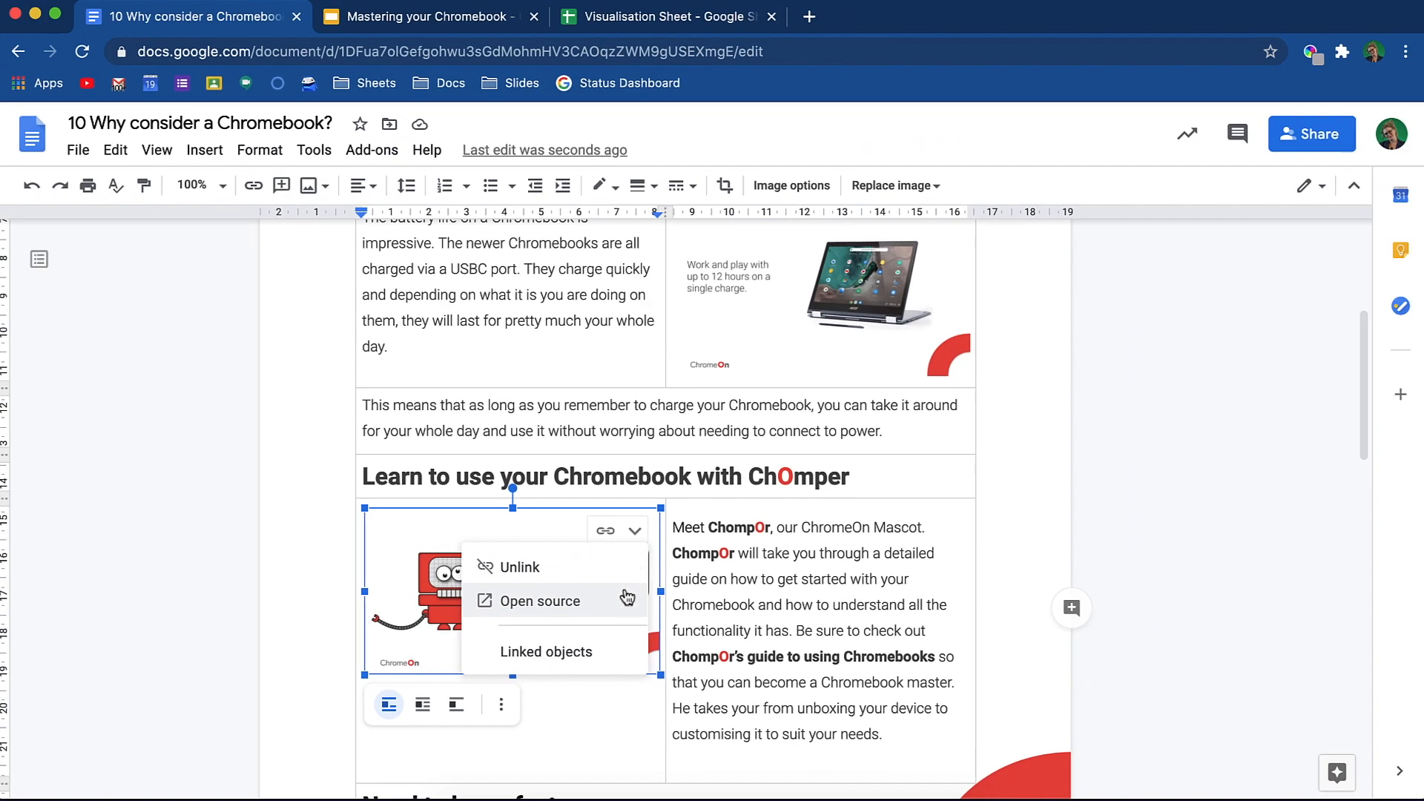
pyautogui.click(627, 599)
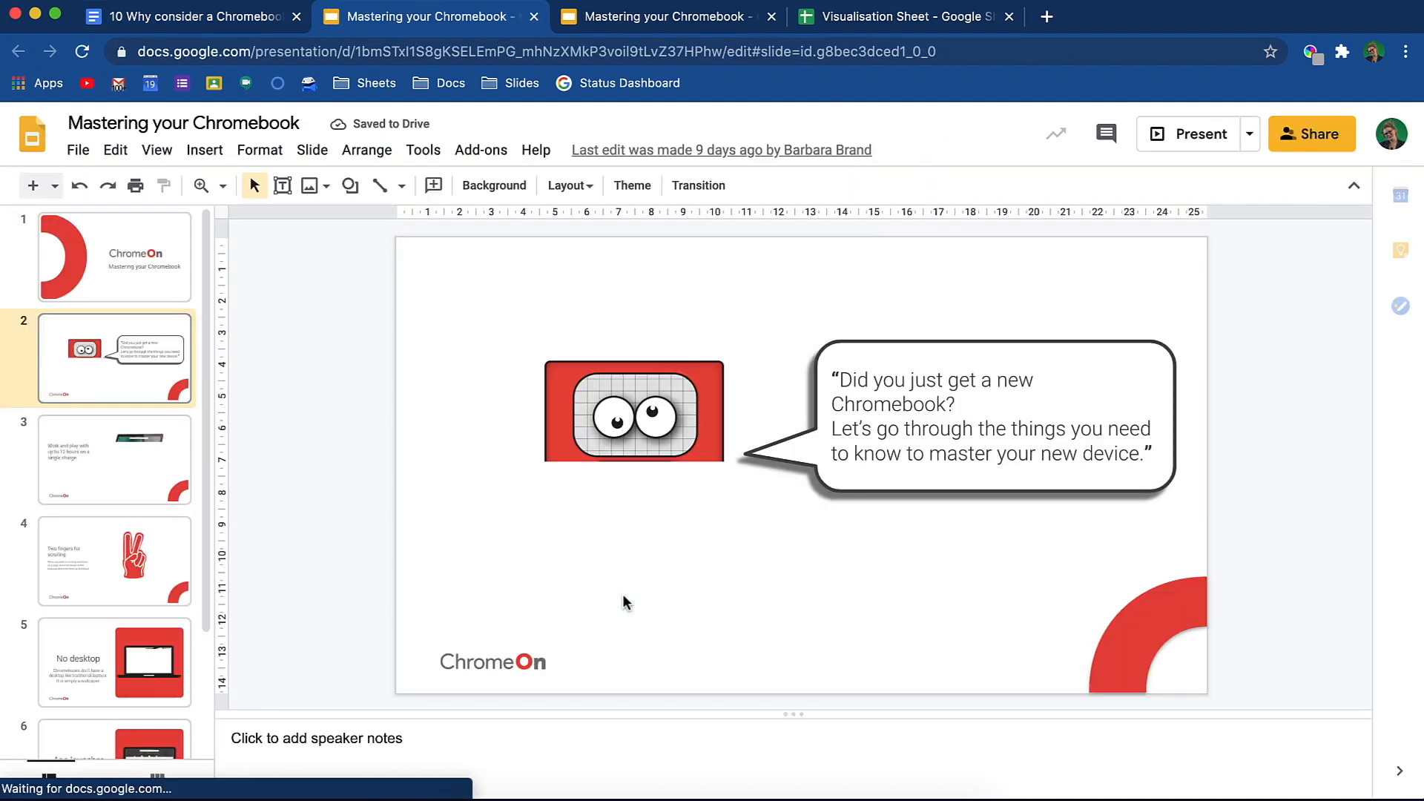
# Delete "Did you just get a new Chromebook?" from slide 2's speech bubble and update the linked slide in the document.
pyautogui.moveTo(957, 407); pyautogui.dragTo(834, 380)
pyautogui.press('BackSpace')
pyautogui.press('BackSpace')
pyautogui.hotkey('ctrl', 'a')
pyautogui.click(321, 467)
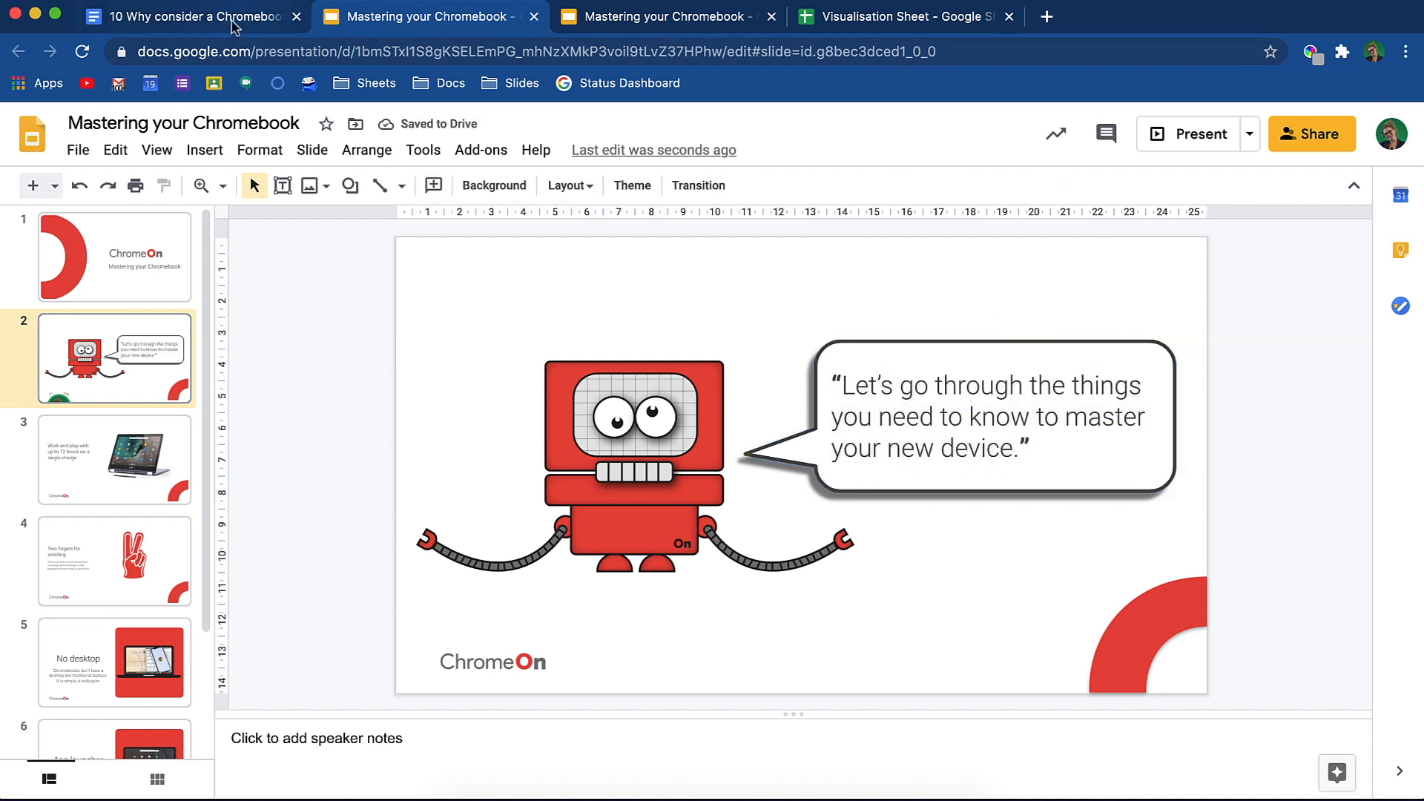
pyautogui.click(233, 26)
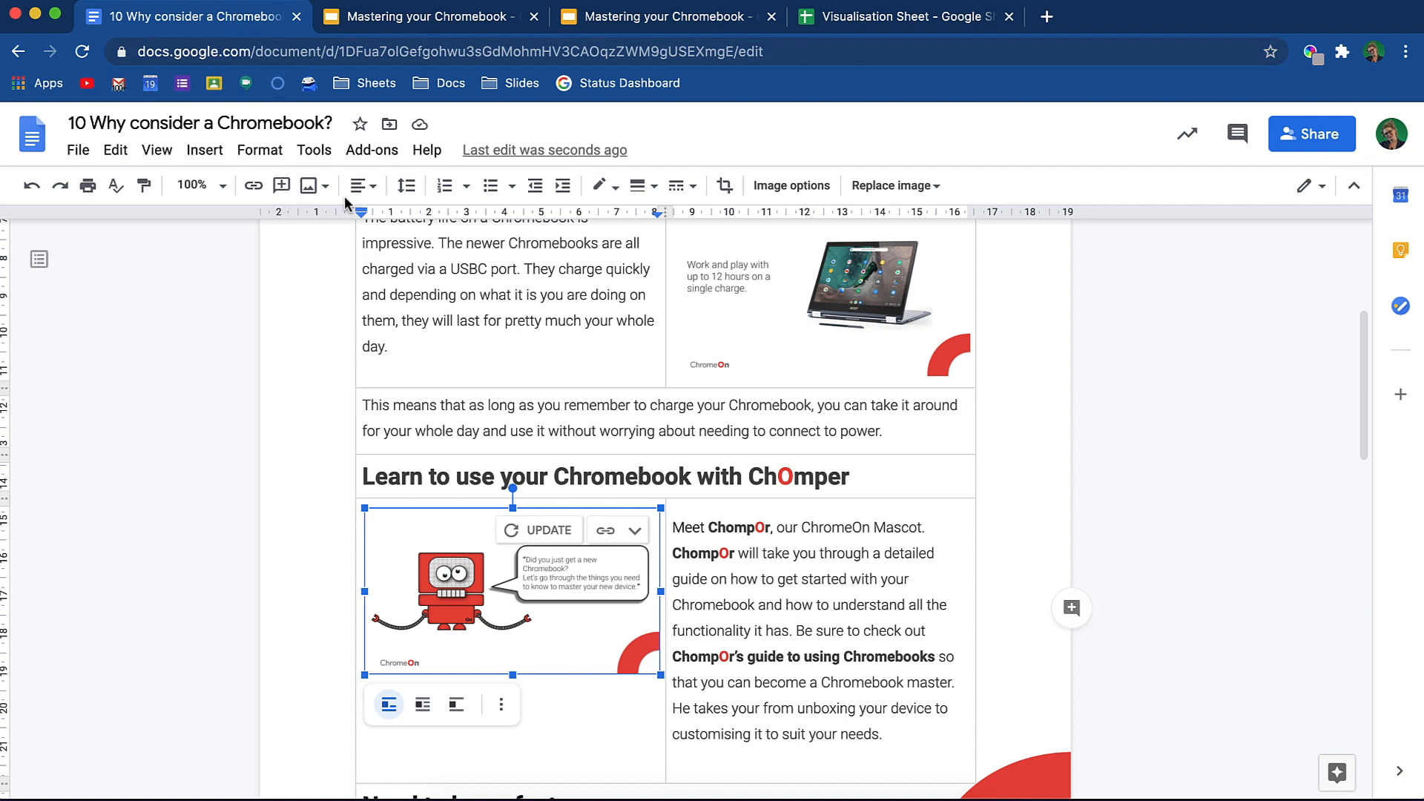
pyautogui.click(562, 532)
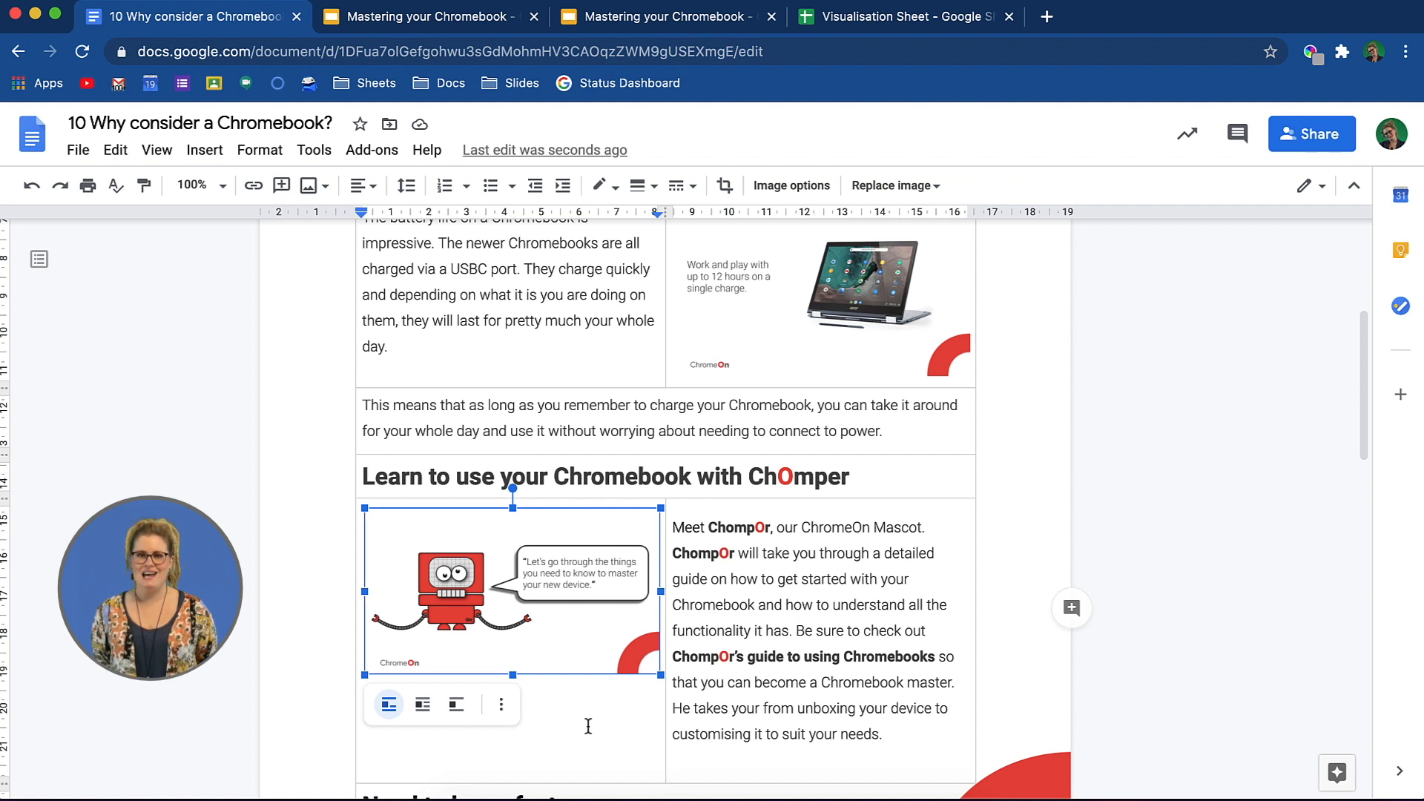
# Switch to the Visualisation Sheet in Google Sheets and copy the range C1:G7 of DATASET1.
pyautogui.scroll(-1, 586, 727)
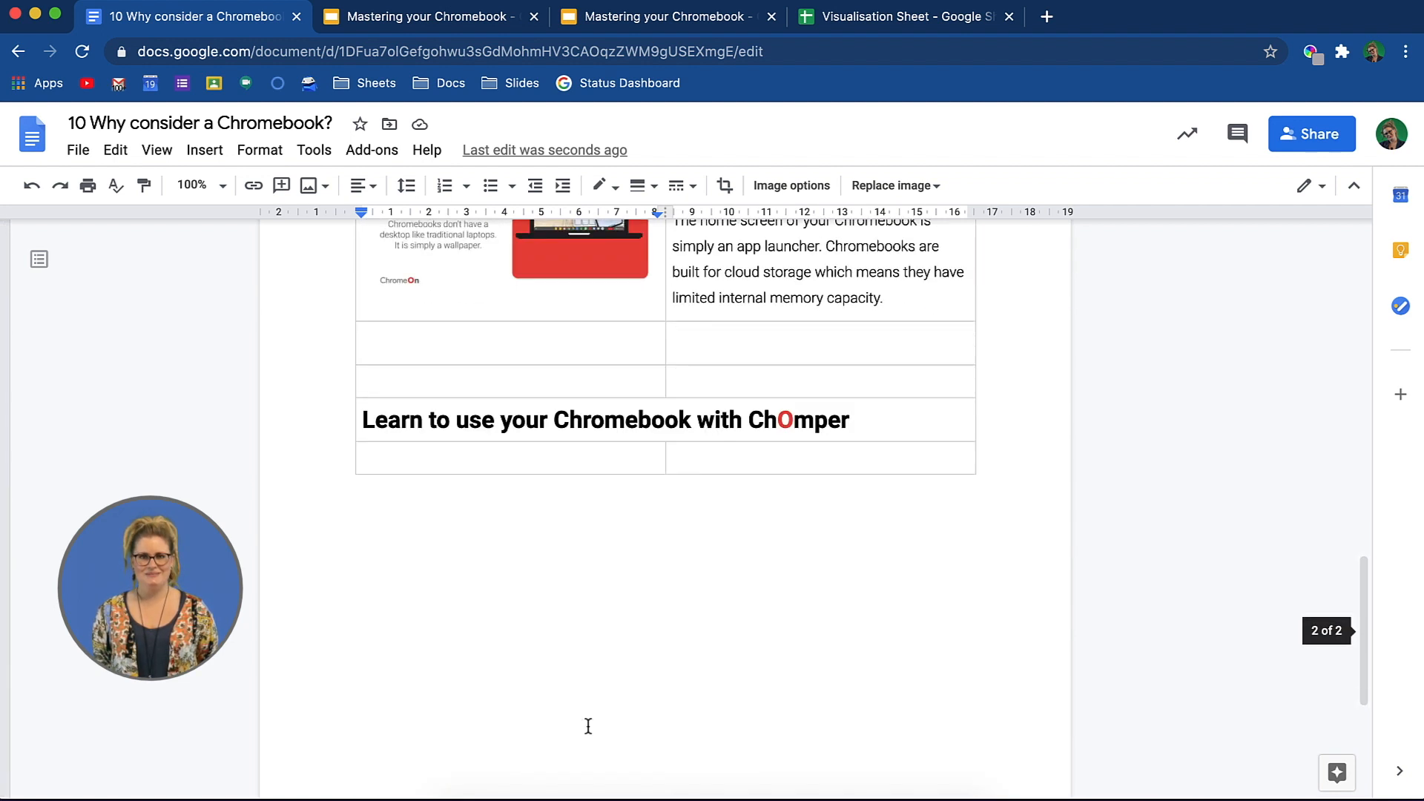
pyautogui.scroll(-3, 585, 726)
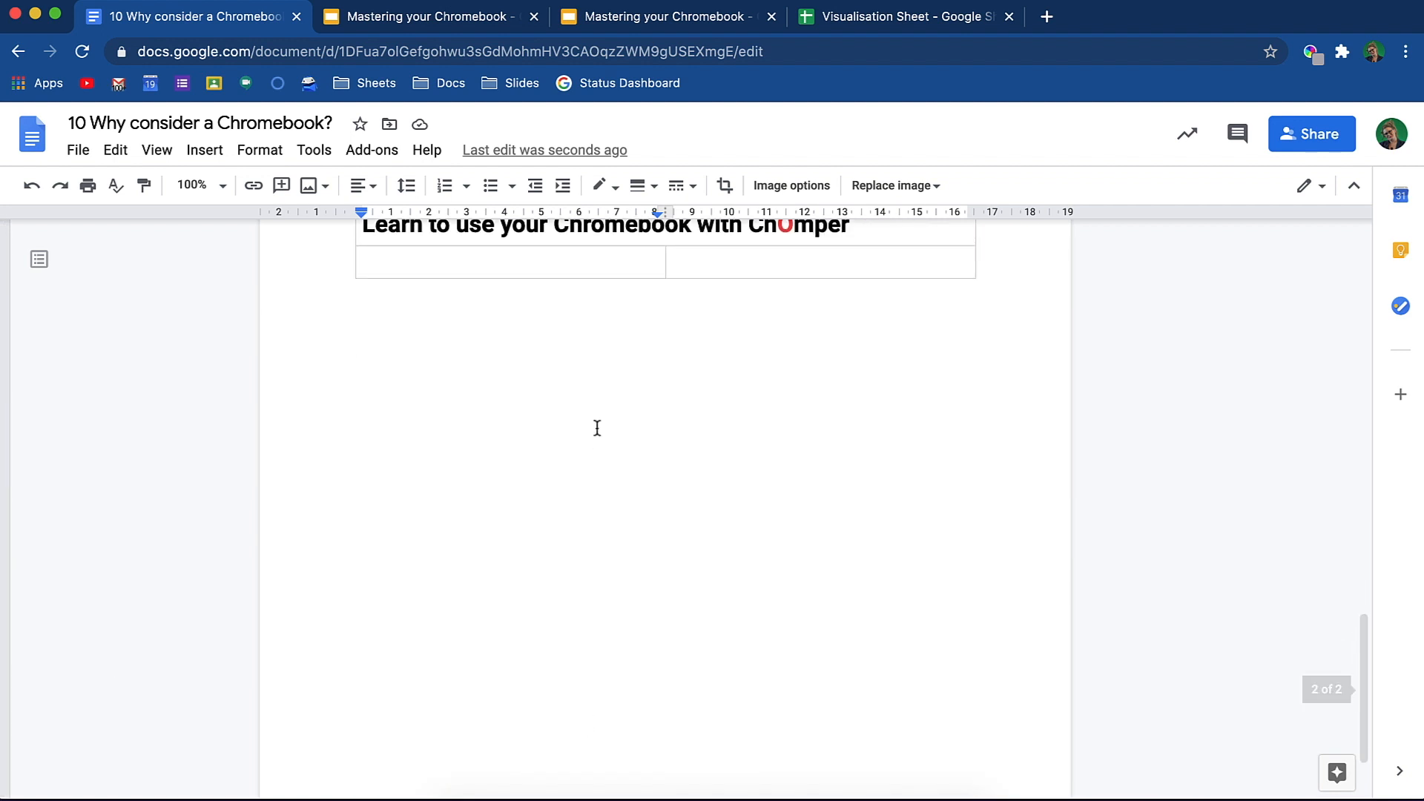
pyautogui.click(876, 22)
pyautogui.moveTo(456, 264); pyautogui.dragTo(751, 347)
pyautogui.rightClick(751, 348)
pyautogui.click(861, 216)
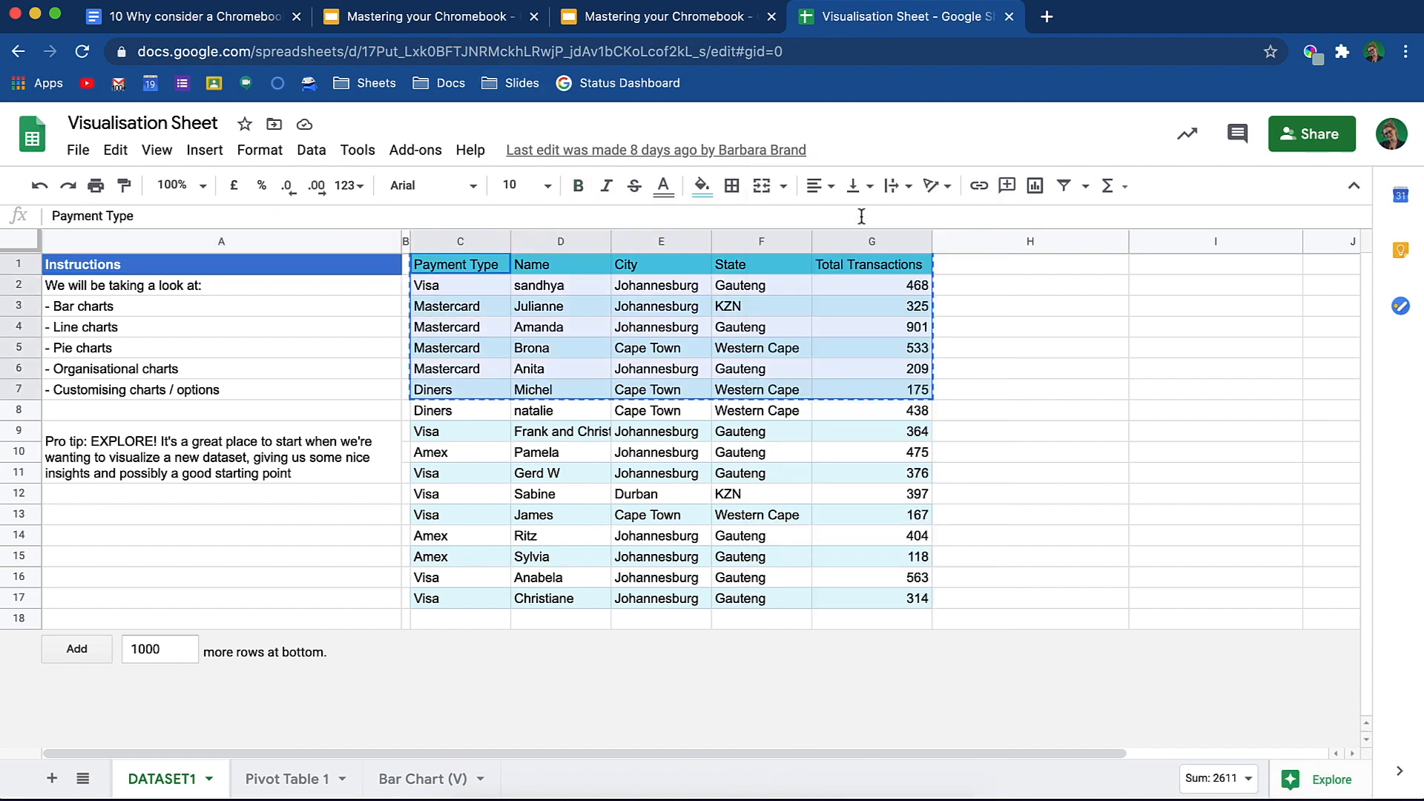
# Paste the copied cells into the document below the last table, linked to the spreadsheet.
pyautogui.click(261, 22)
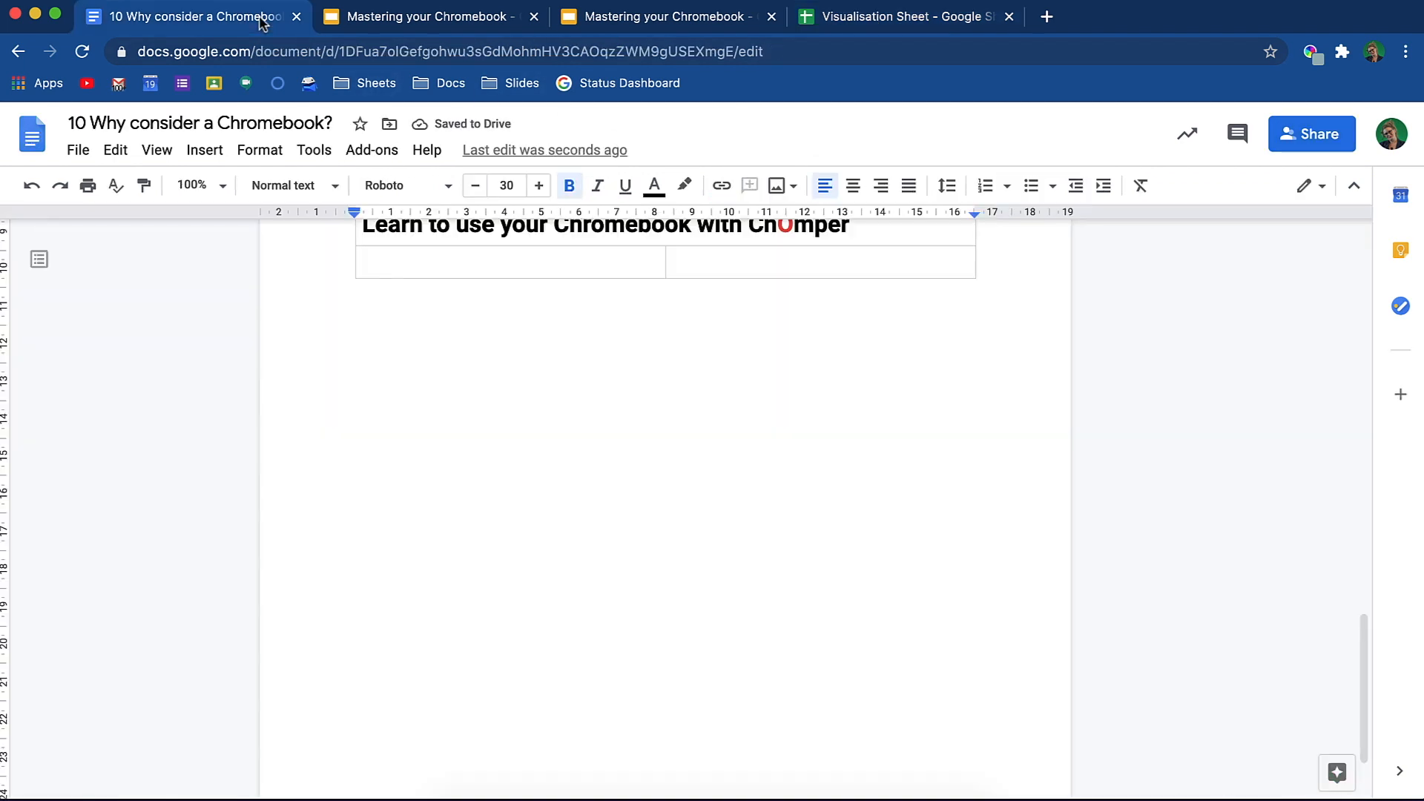
pyautogui.press('super+v')
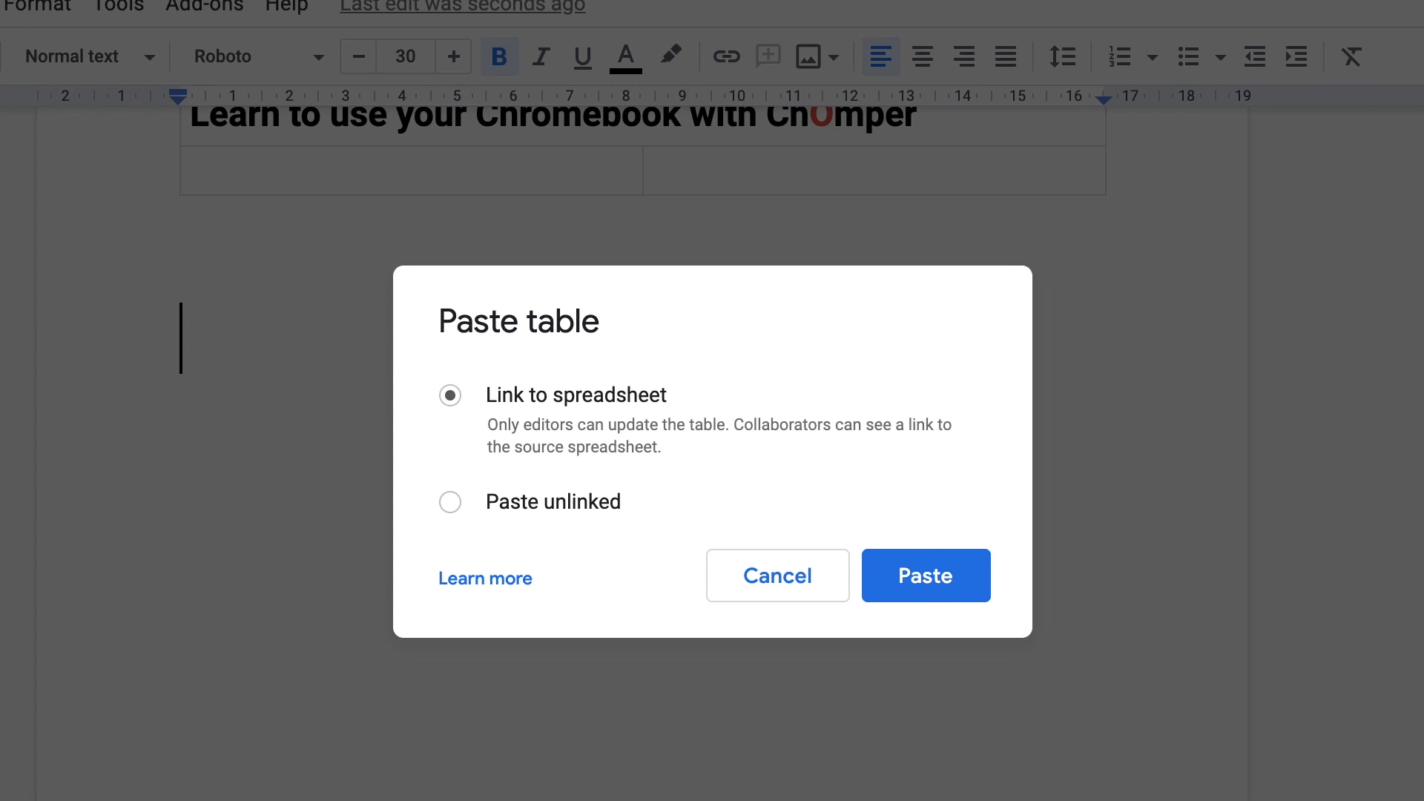
pyautogui.click(917, 576)
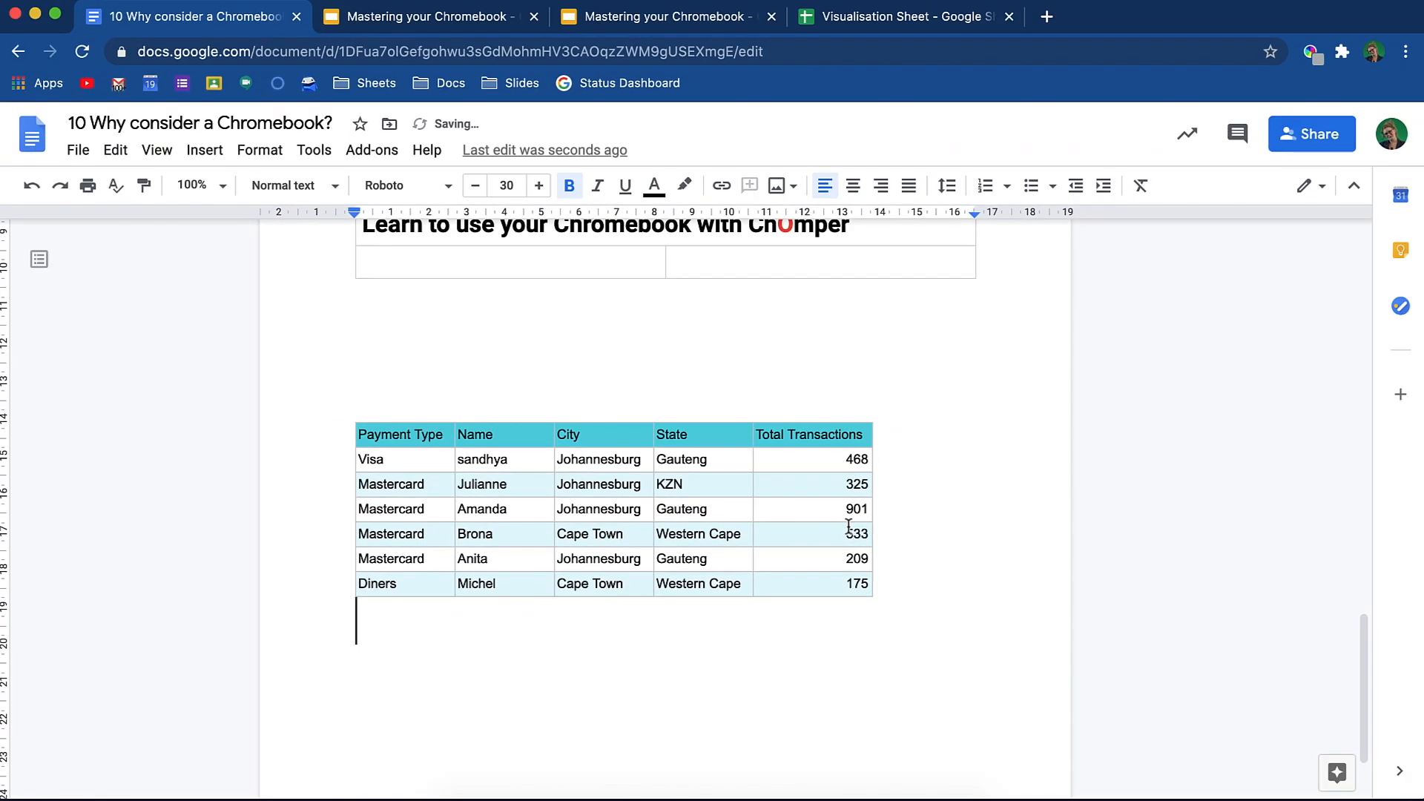
# In the Visualisation Sheet, set Total Transactions in cells G2 to G5 to 789, 546, 457 and 332.
pyautogui.click(968, 23)
pyautogui.click(906, 290)
pyautogui.write('789')
pyautogui.press('Return')
pyautogui.write('546')
pyautogui.press('Return')
pyautogui.write('457')
pyautogui.press('Return')
pyautogui.write('332')
pyautogui.press('Return')
# Change the alternating colours of the data range C1:G17 to the default style with the crimson header and pink rows.
pyautogui.click(453, 267)
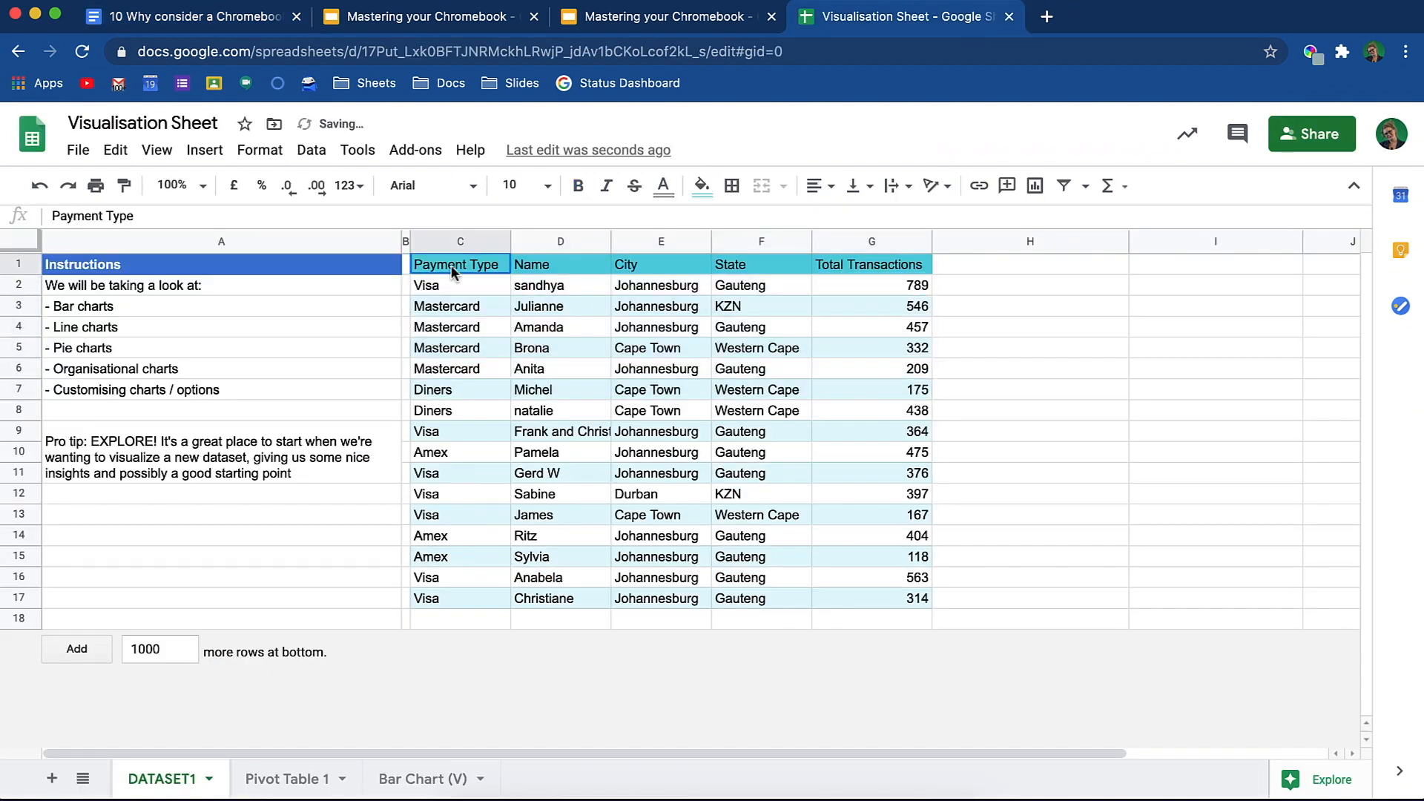
pyautogui.click(260, 149)
pyautogui.click(327, 655)
pyautogui.click(1322, 488)
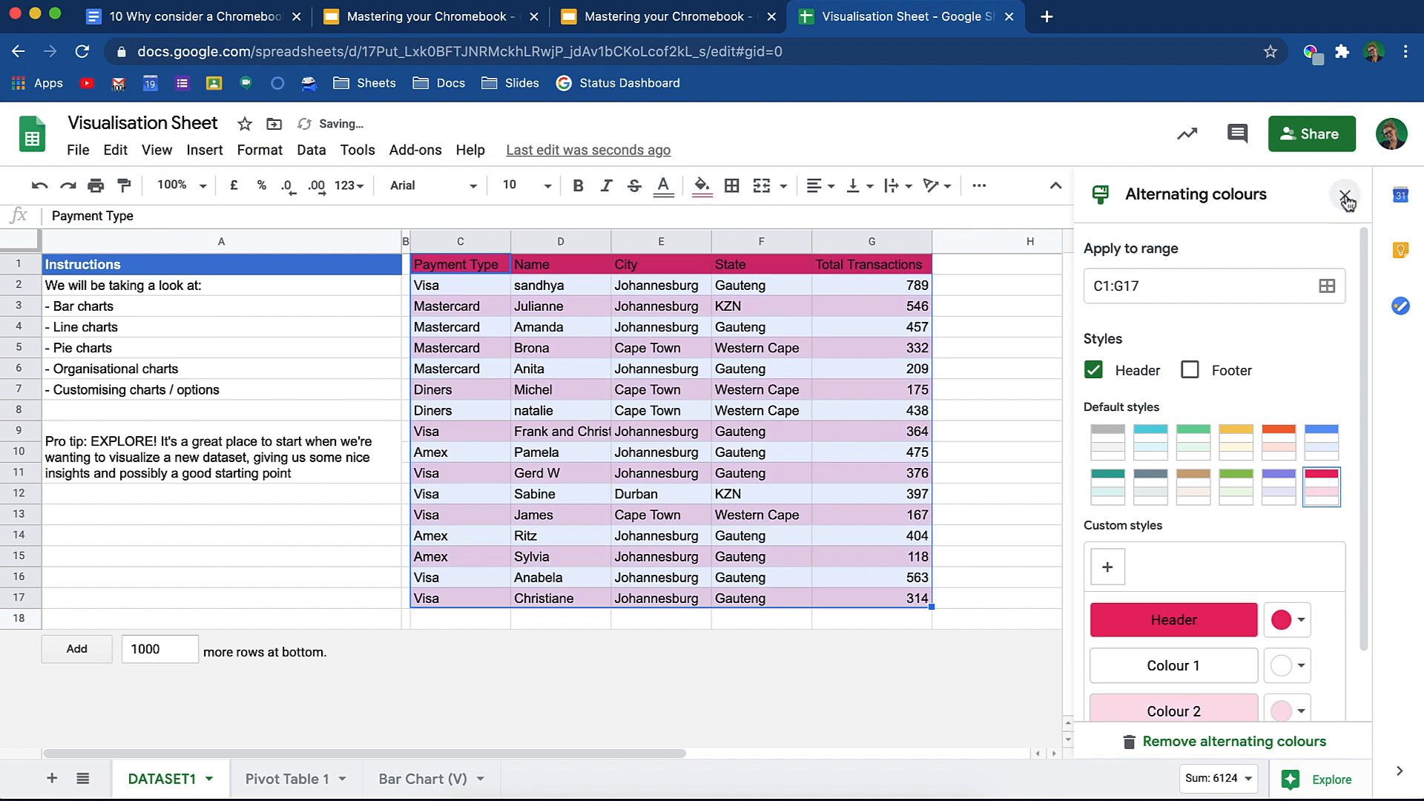
pyautogui.click(1346, 197)
# Return to the document and update the linked table with the spreadsheet's changes.
pyautogui.click(223, 17)
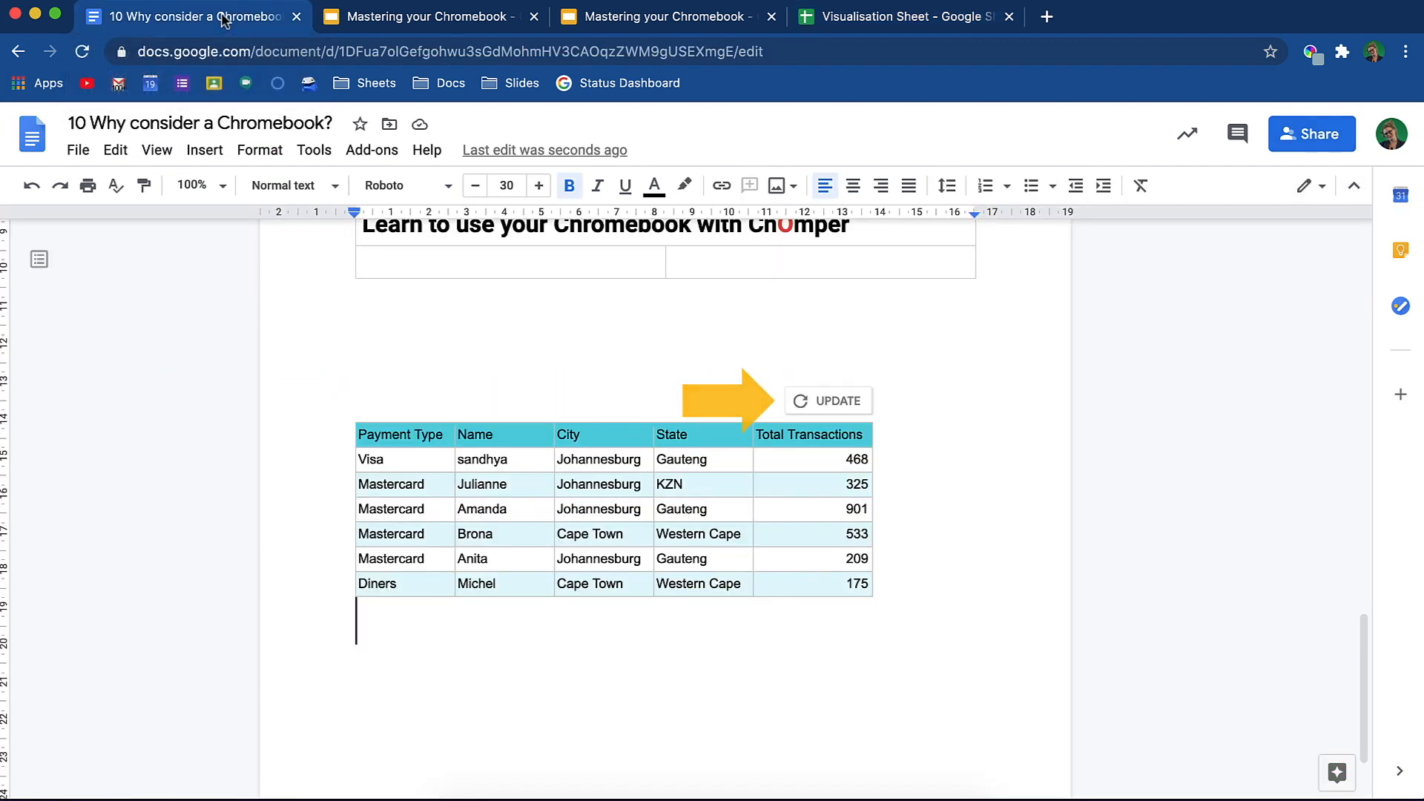
pyautogui.click(851, 398)
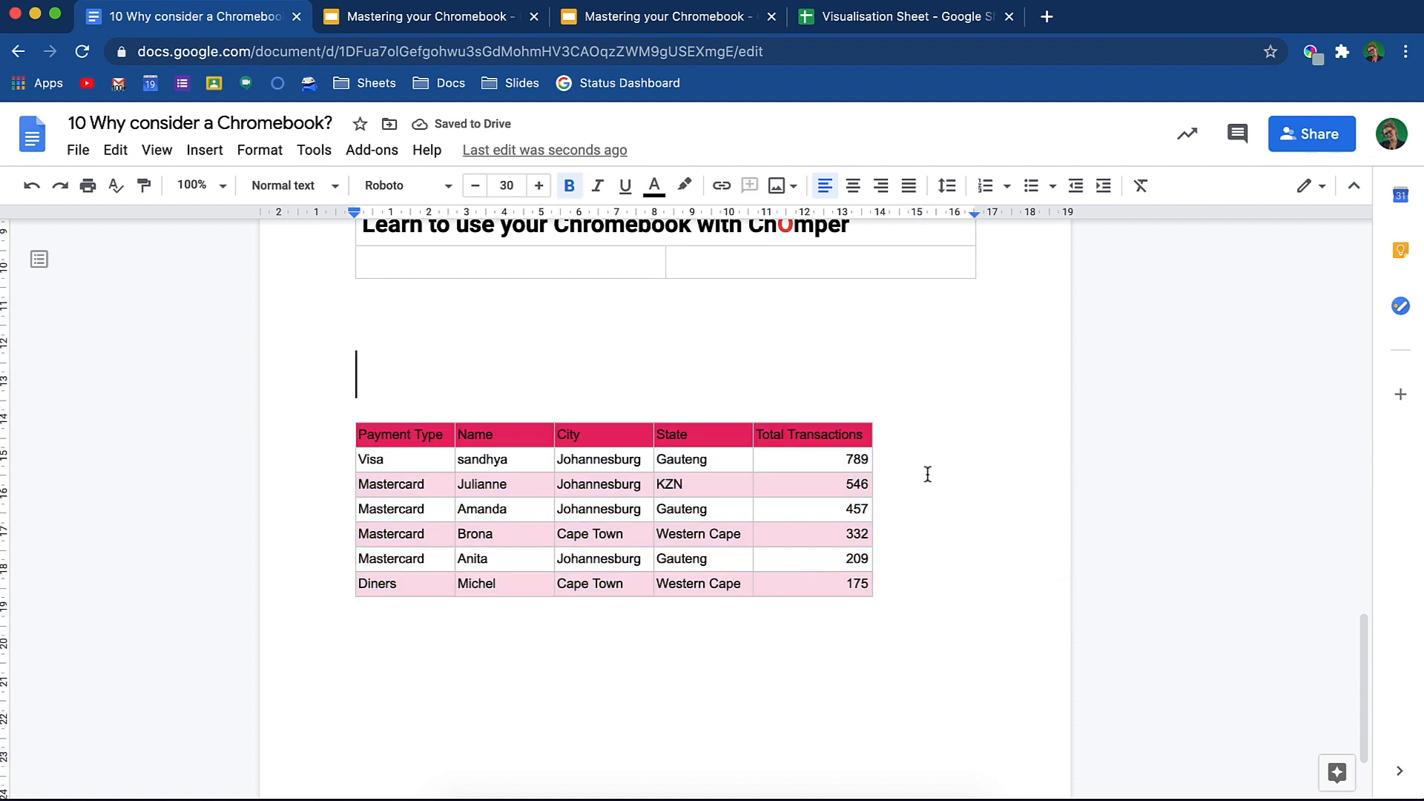
pyautogui.click(927, 541)
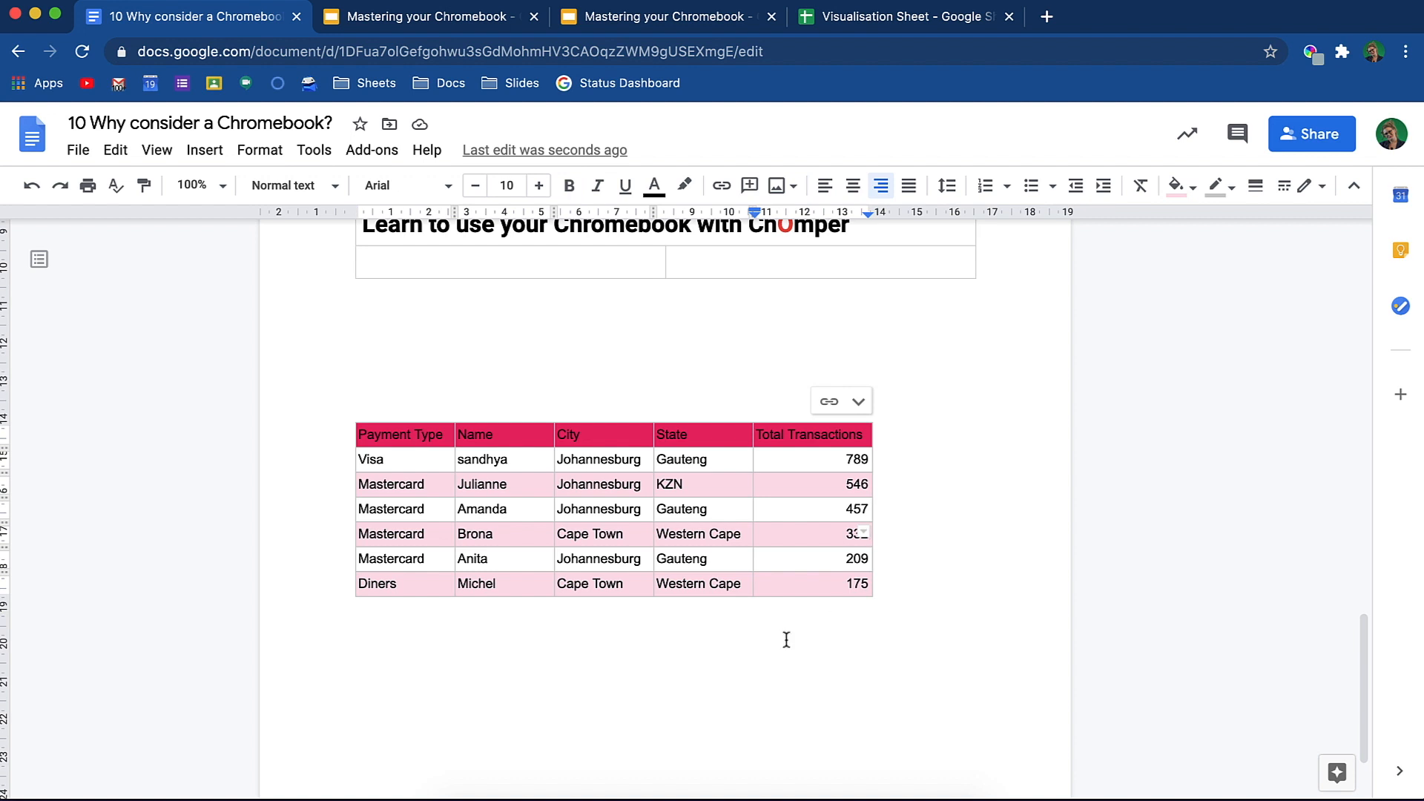
# Import the Value by Card Type chart from the Visualisation Sheet below the table, keeping it linked to the spreadsheet.
pyautogui.click(692, 702)
pyautogui.scroll(-2, 693, 702)
pyautogui.click(205, 151)
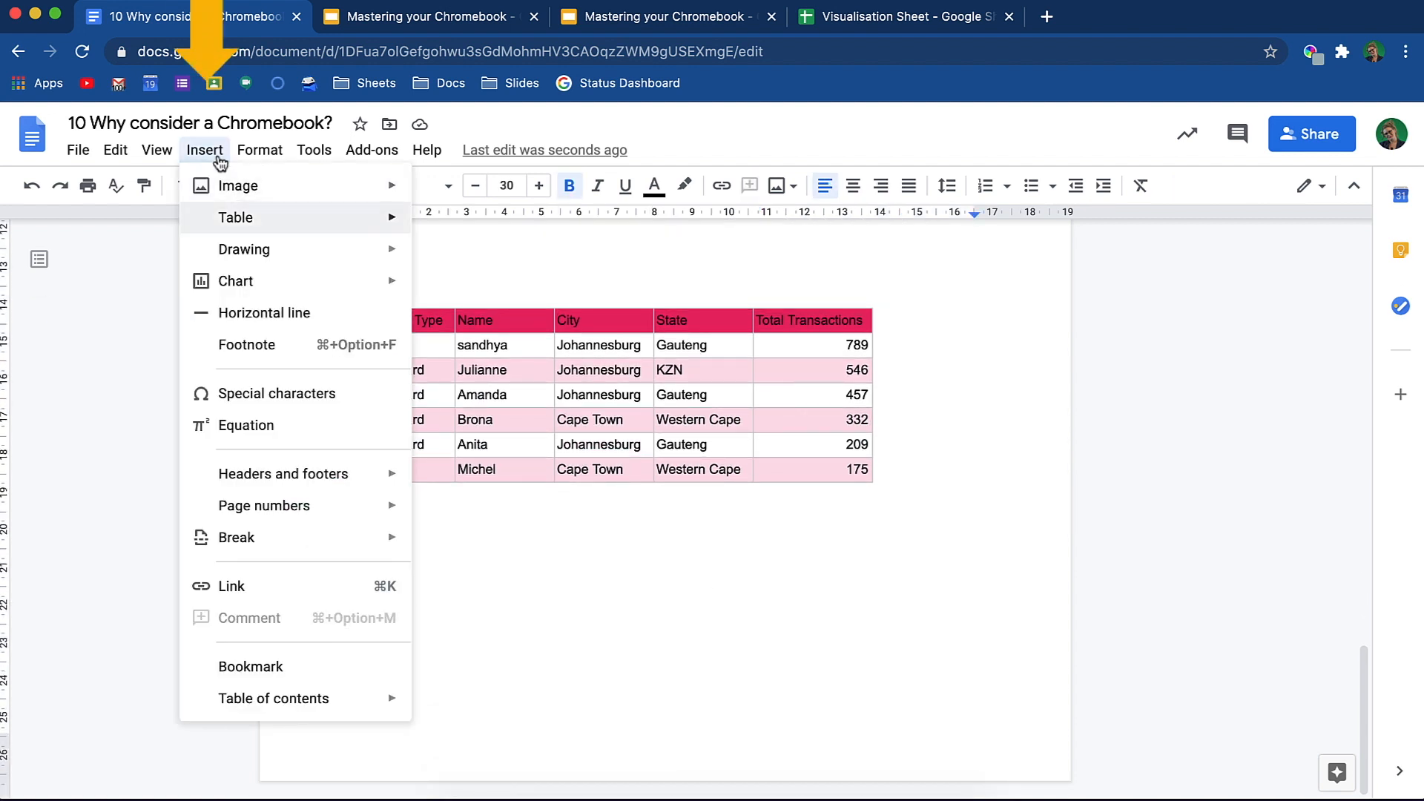
pyautogui.moveTo(348, 292)
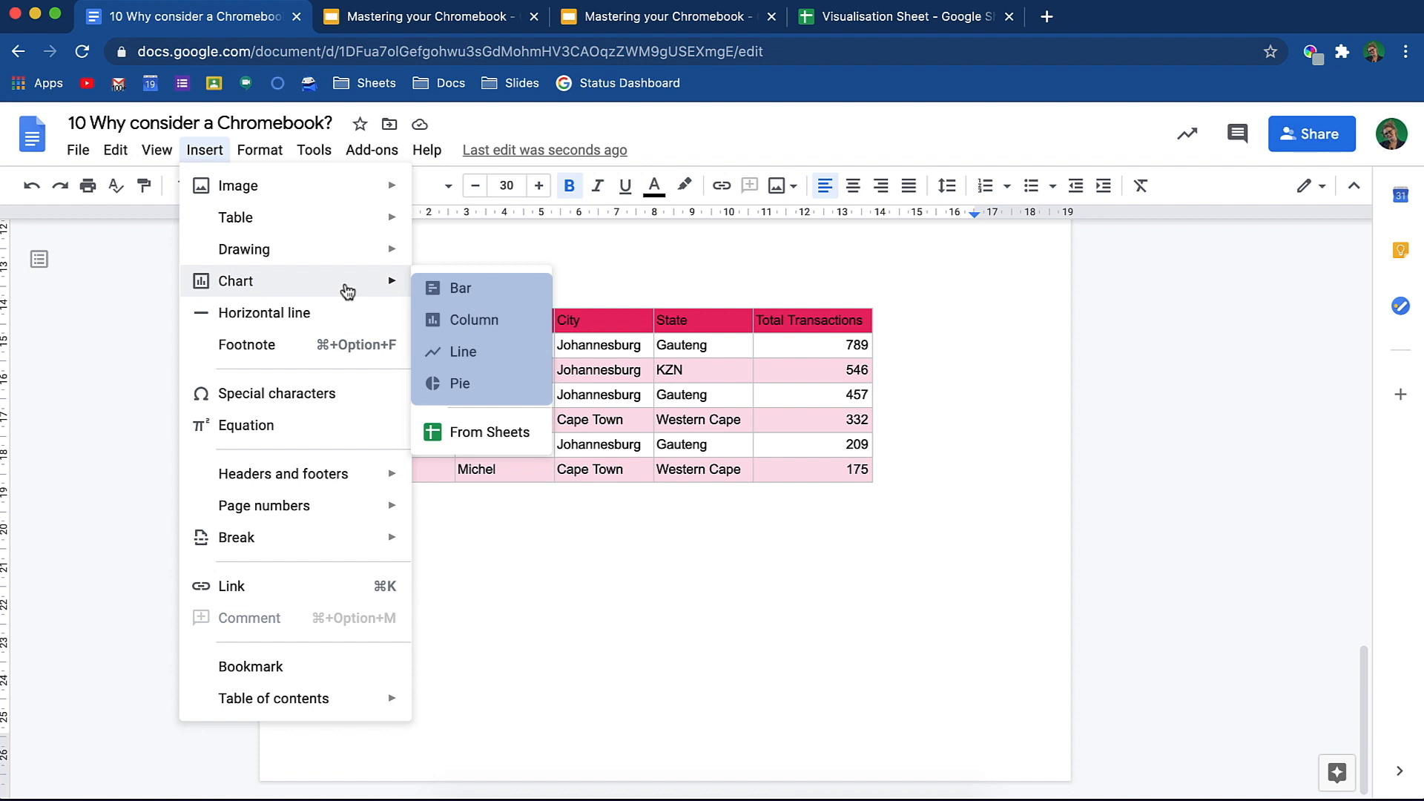
pyautogui.click(507, 443)
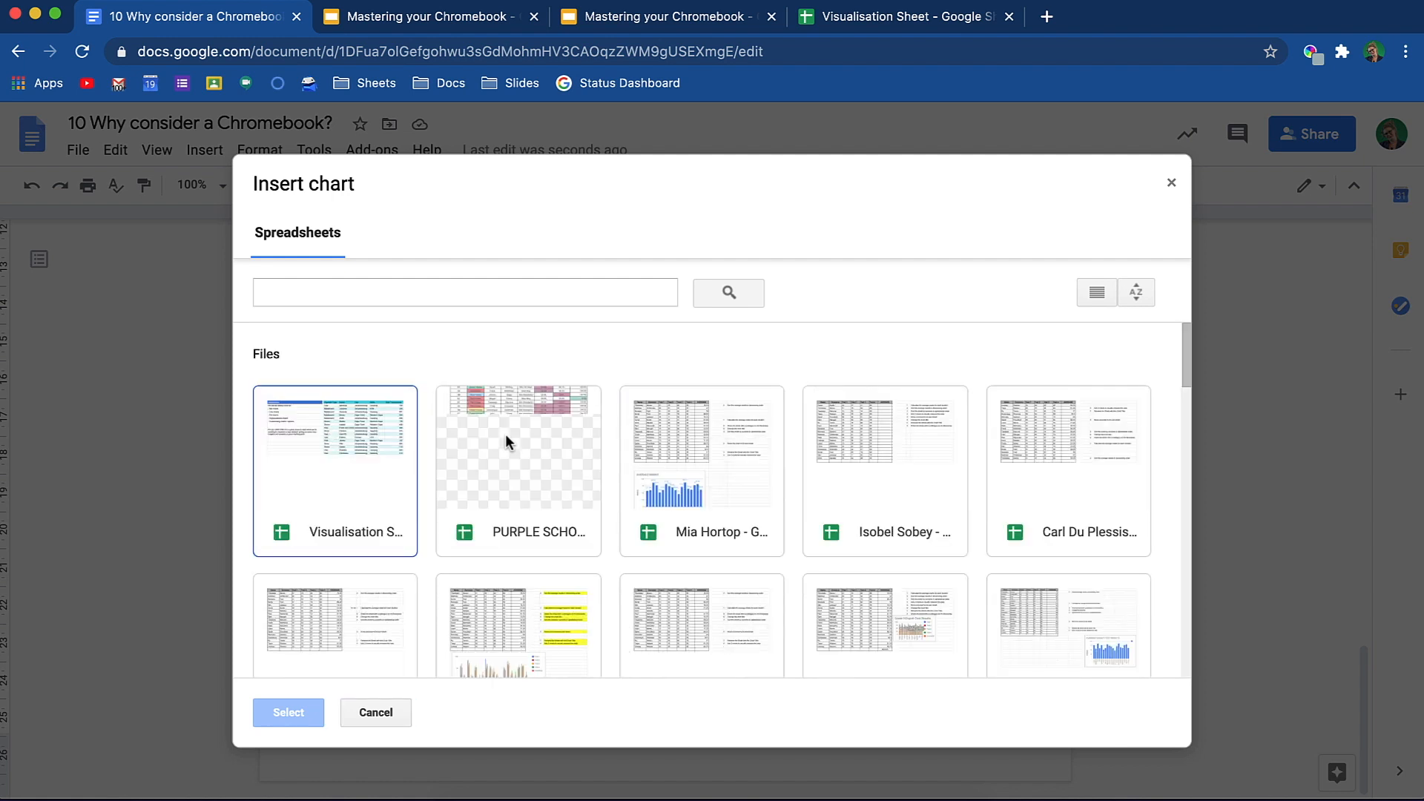
pyautogui.scroll(-5, 505, 438)
pyautogui.scroll(5, 505, 438)
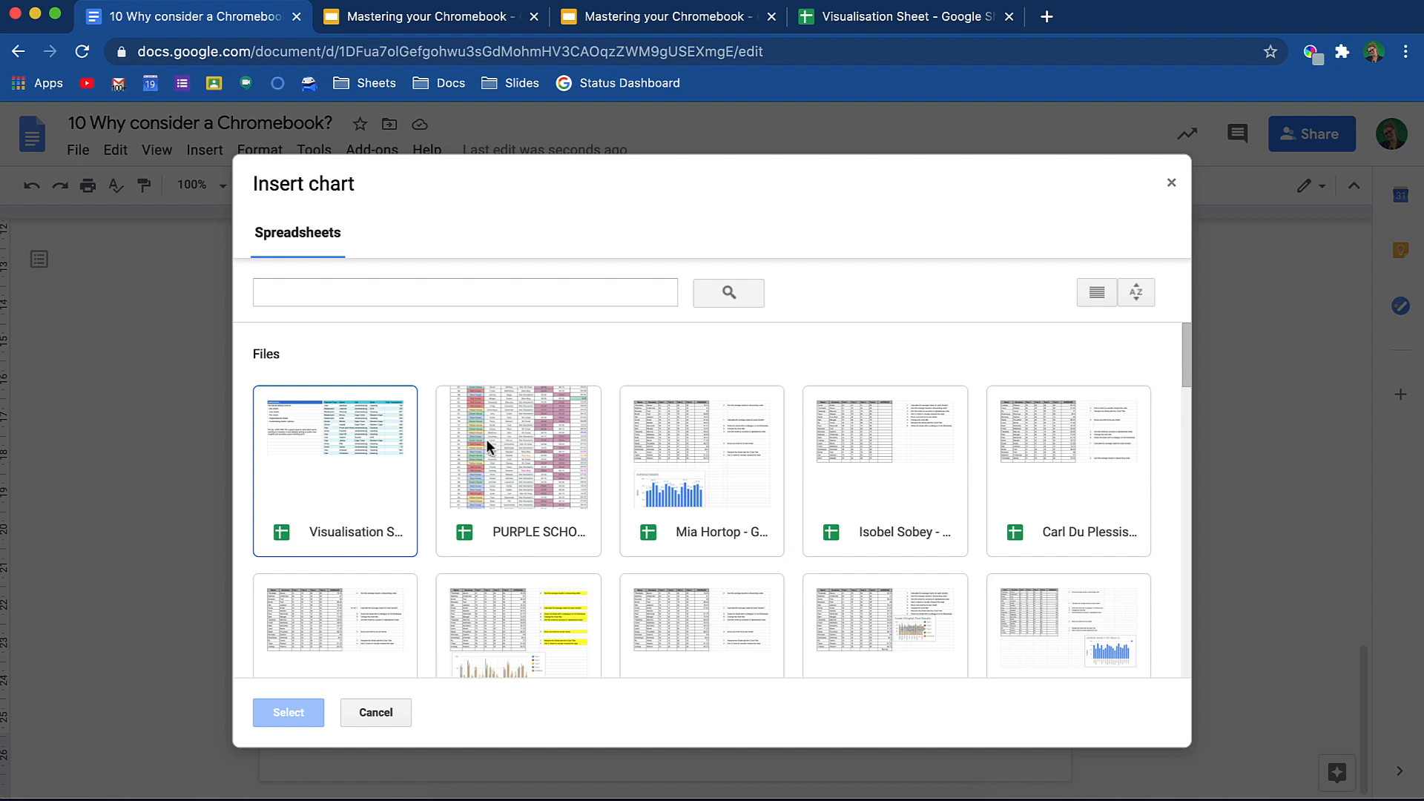
pyautogui.click(360, 472)
pyautogui.doubleClick(360, 472)
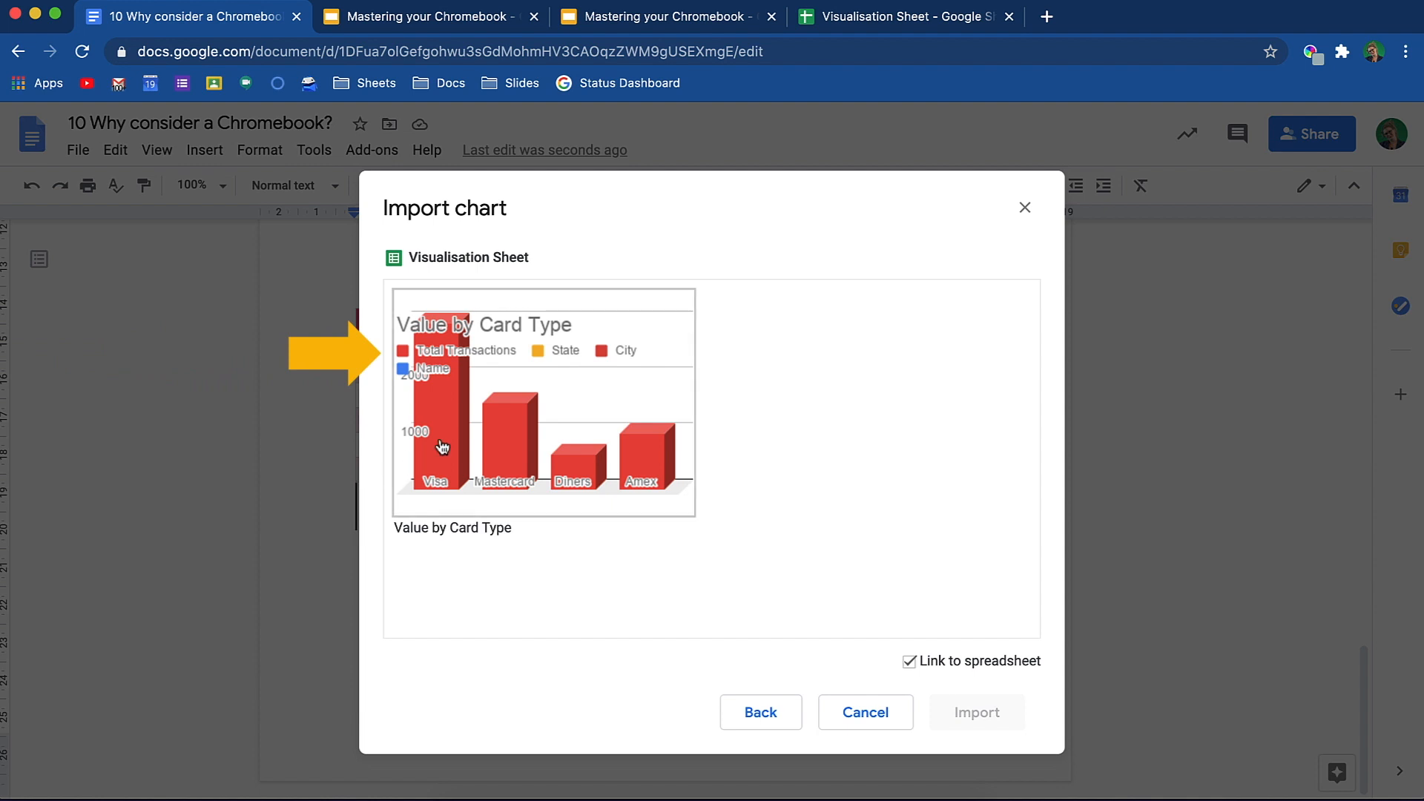
pyautogui.click(490, 425)
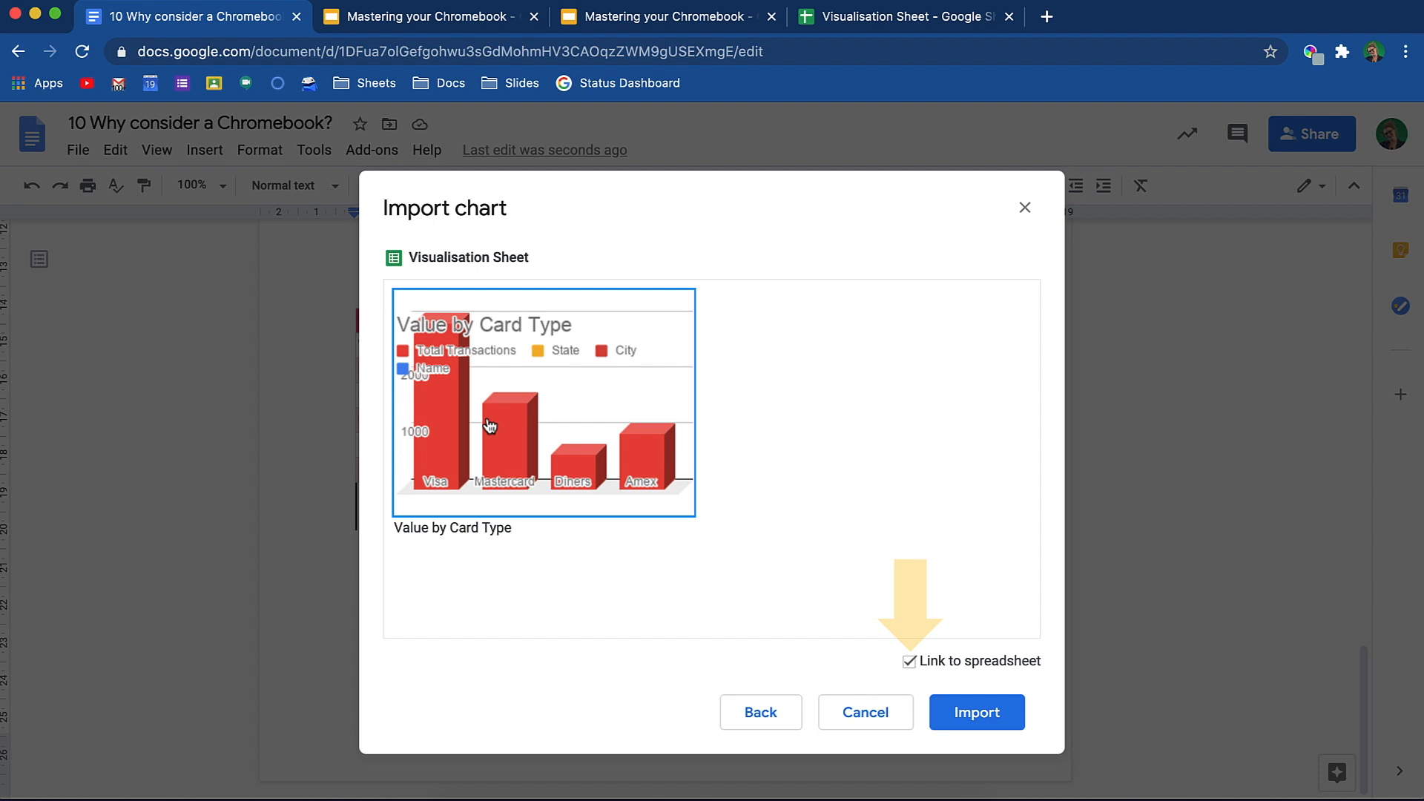
pyautogui.click(969, 714)
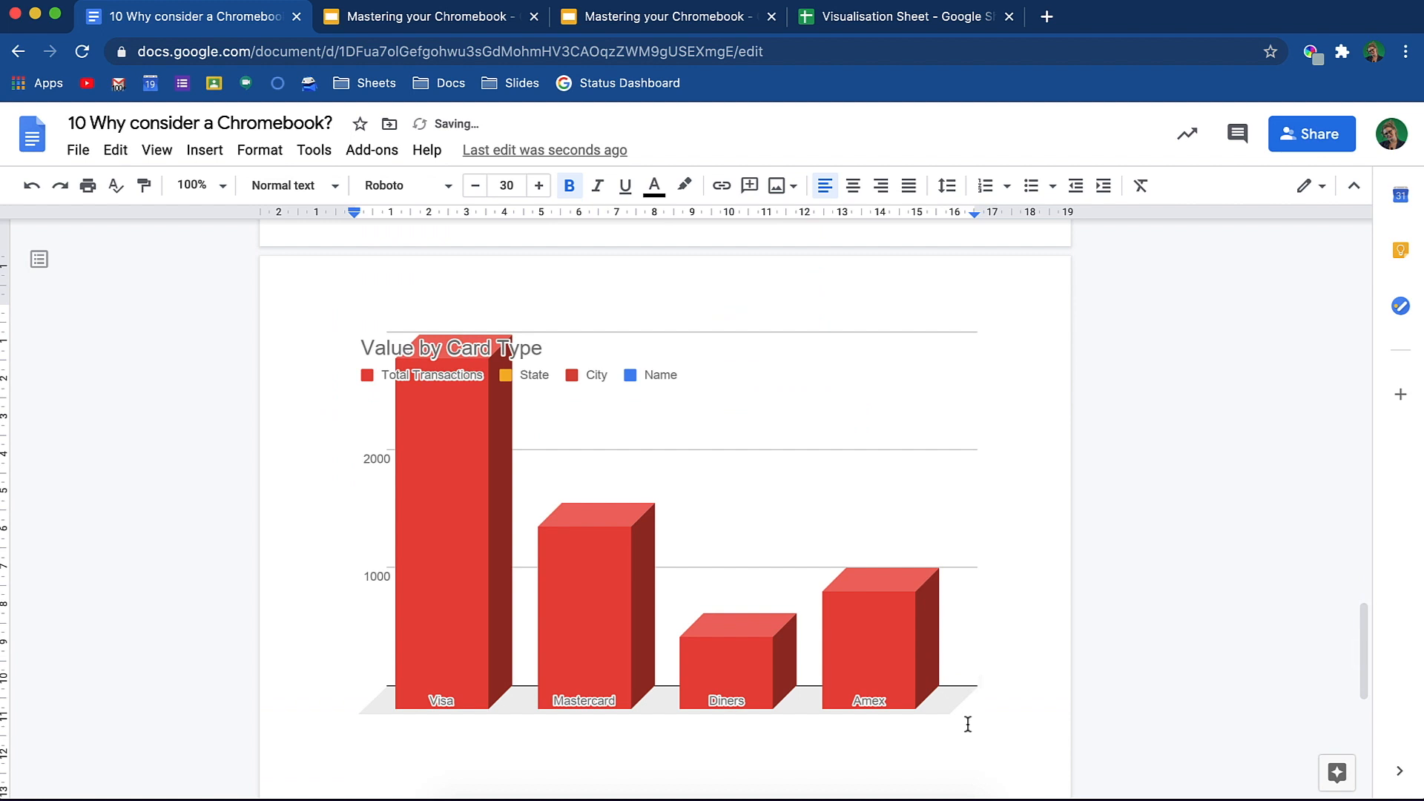
# Open the Value by Card Type chart's source, recolour the Total Transactions series blue, and update the linked chart in the document.
pyautogui.click(842, 605)
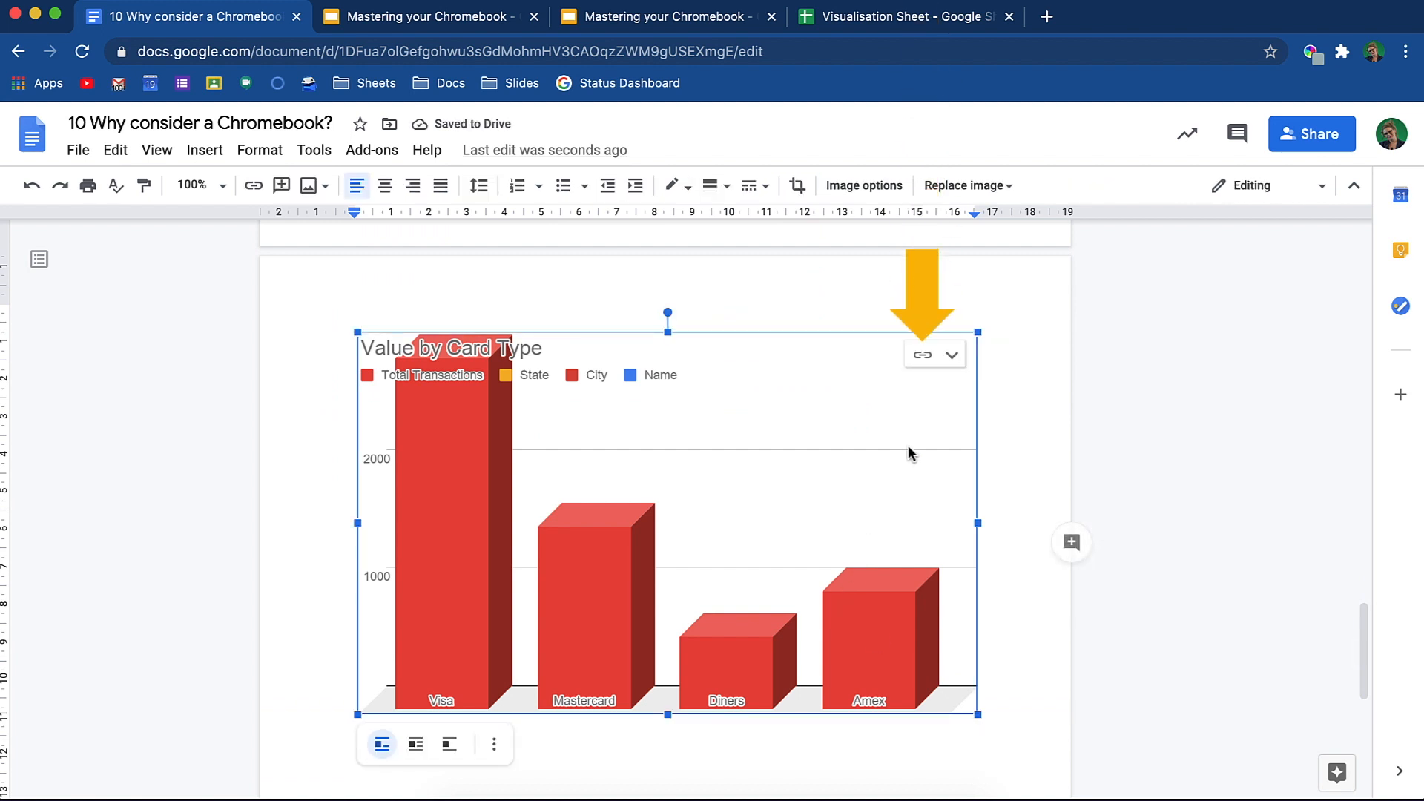
pyautogui.click(952, 356)
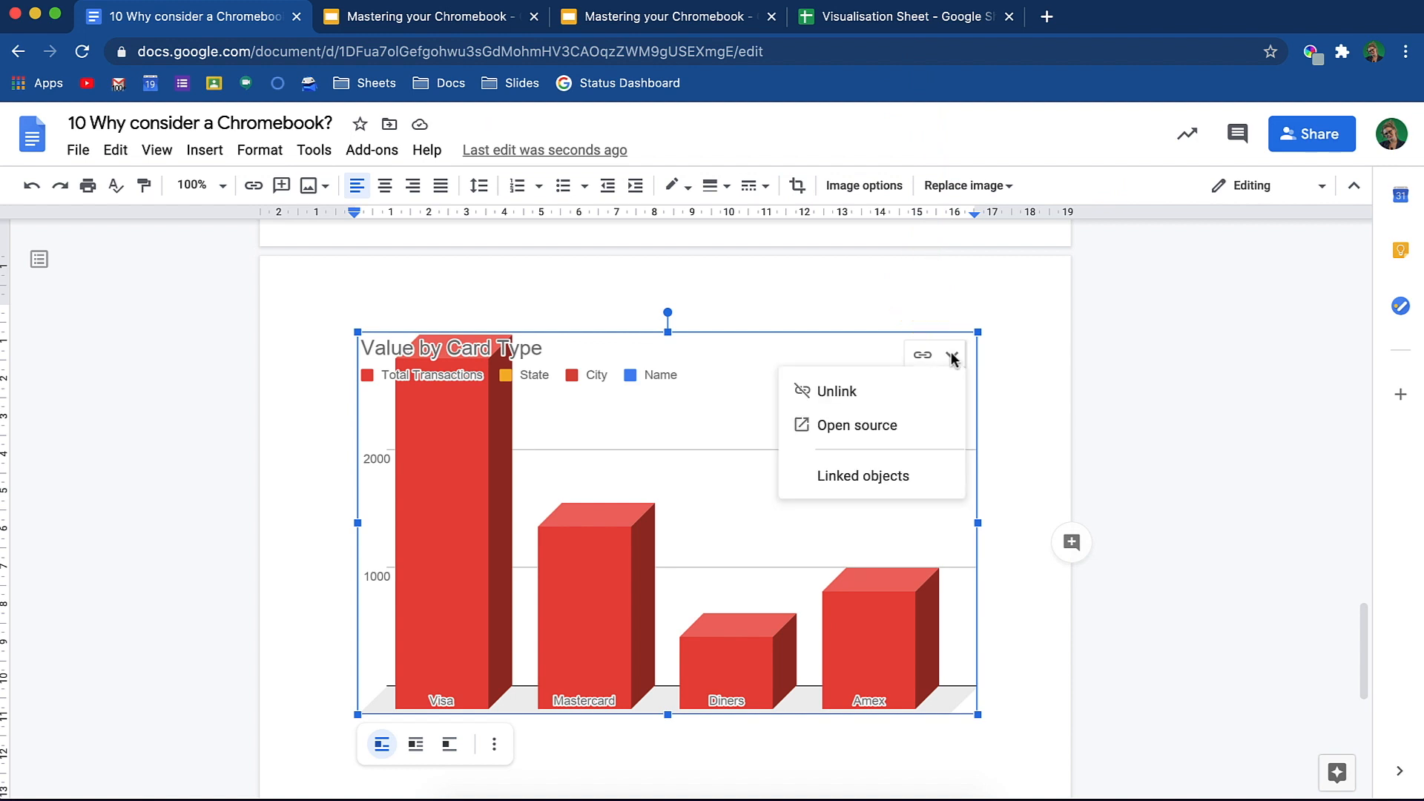
pyautogui.click(918, 424)
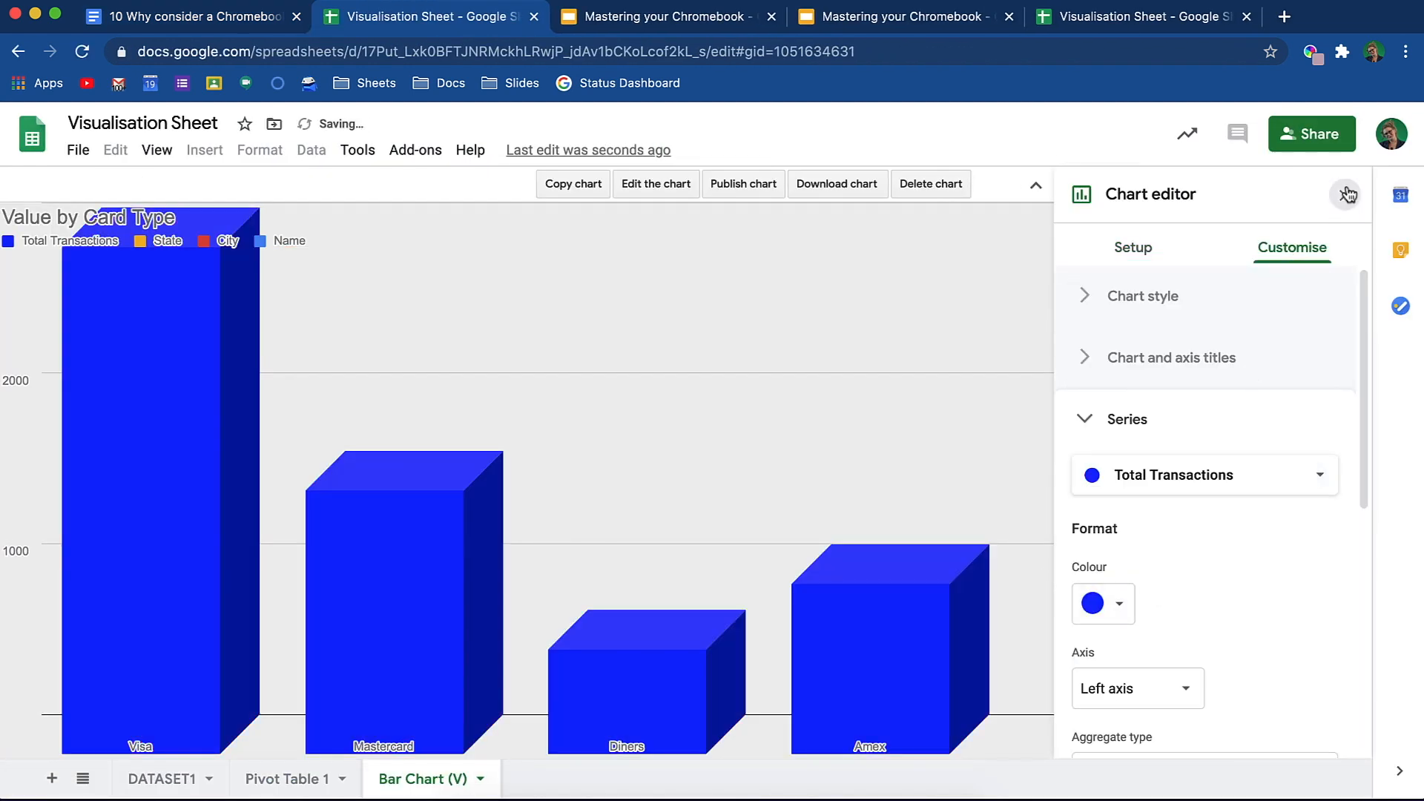
pyautogui.click(1348, 192)
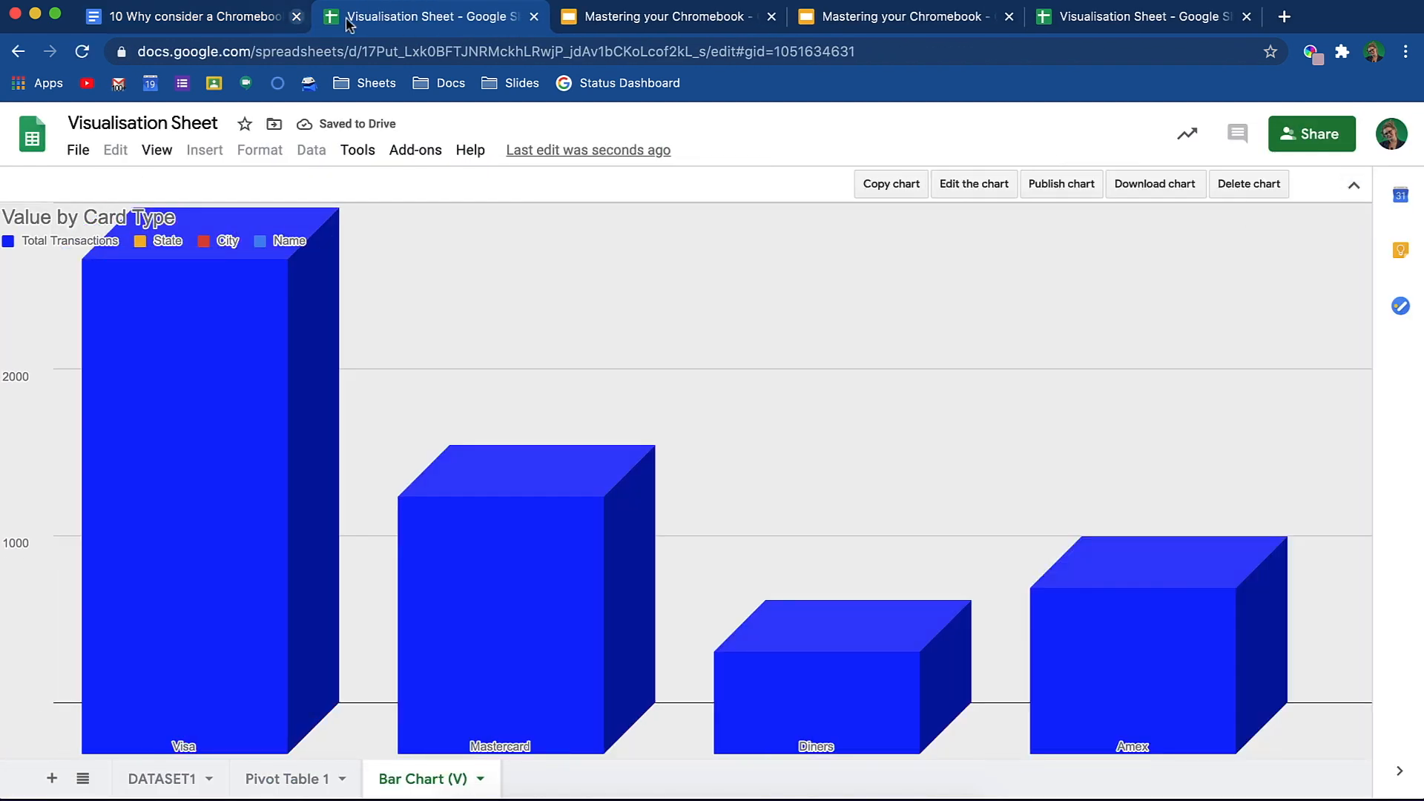
pyautogui.click(247, 18)
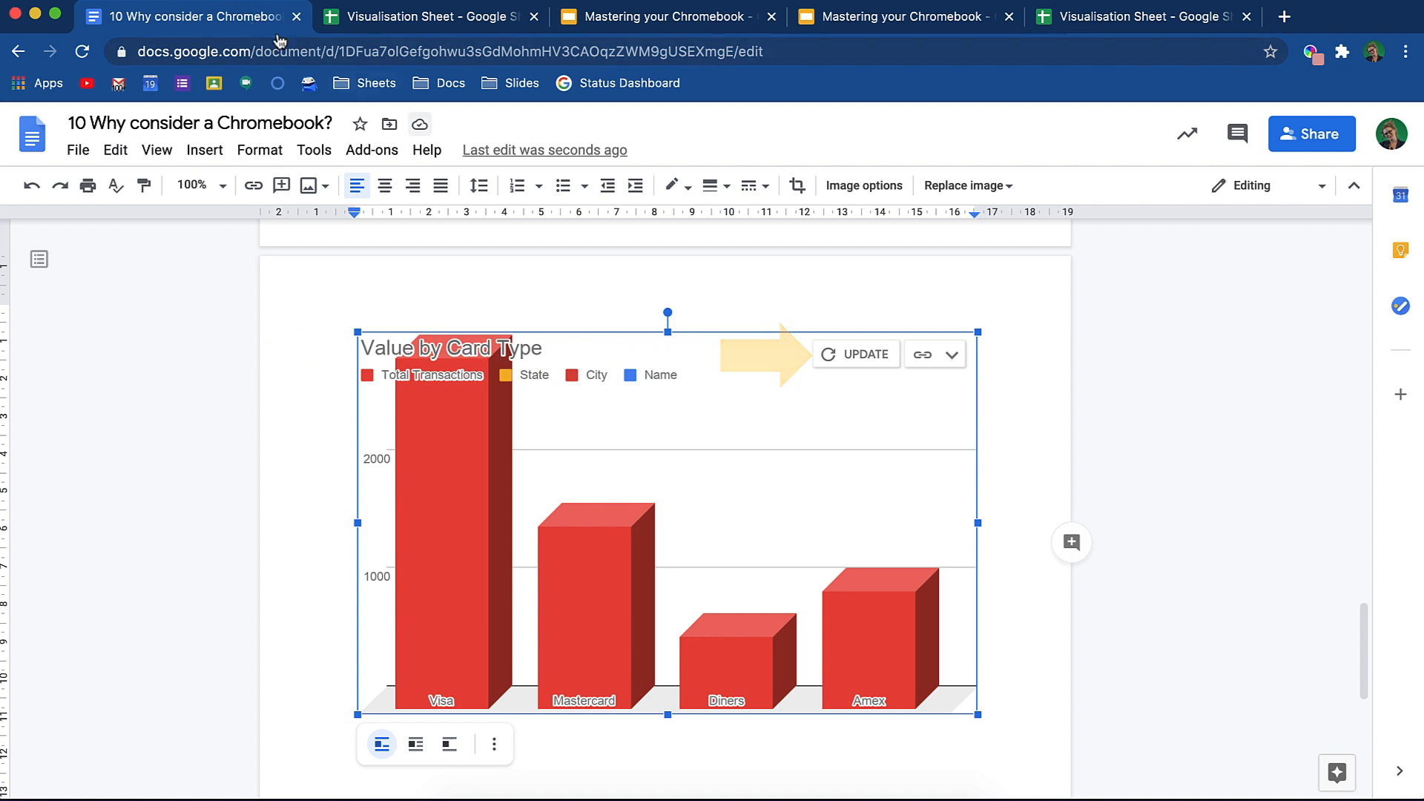
pyautogui.click(848, 353)
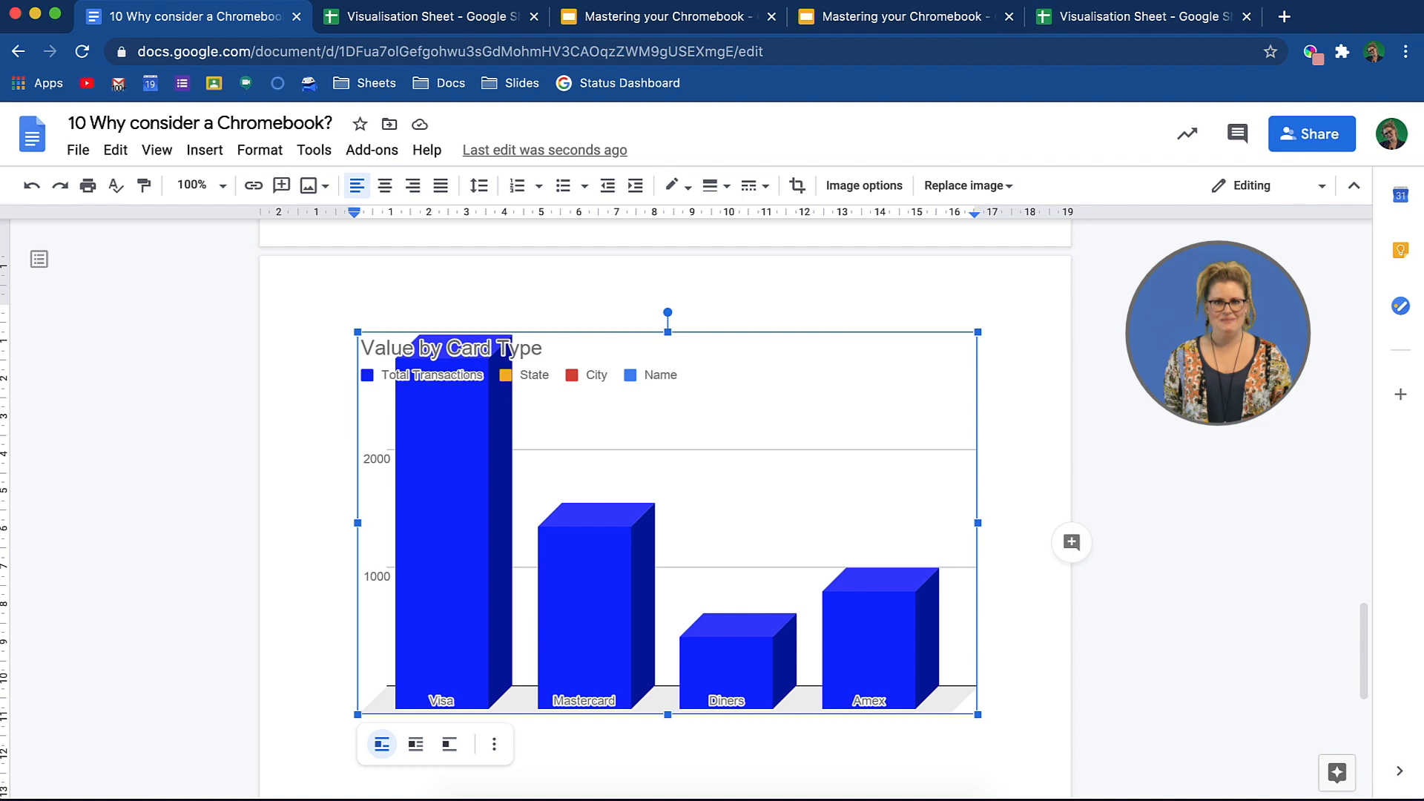
# Show the document's list of linked objects, update all of them at once, and close the list.
pyautogui.scroll(15, 824, 341)
pyautogui.click(314, 149)
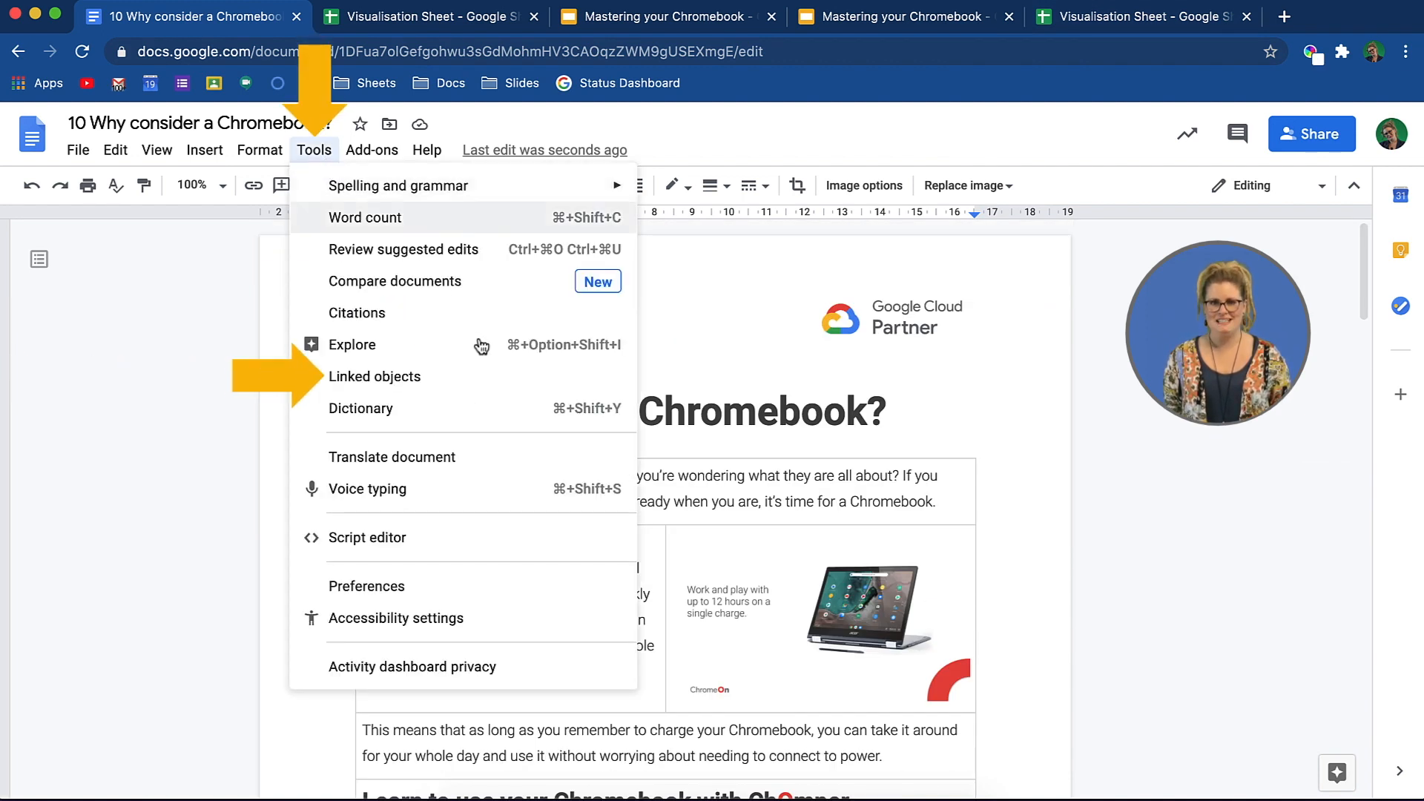
pyautogui.click(507, 379)
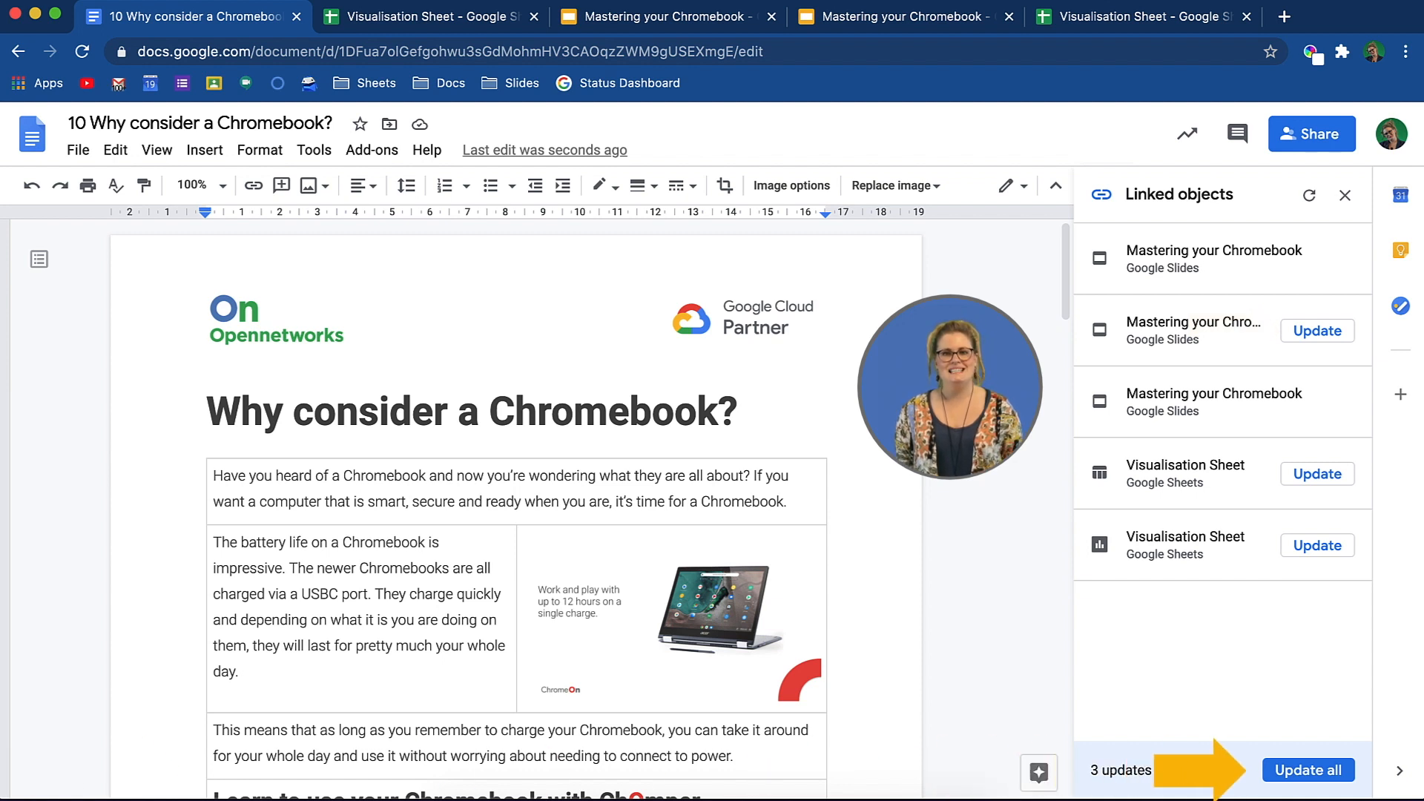
pyautogui.click(1331, 776)
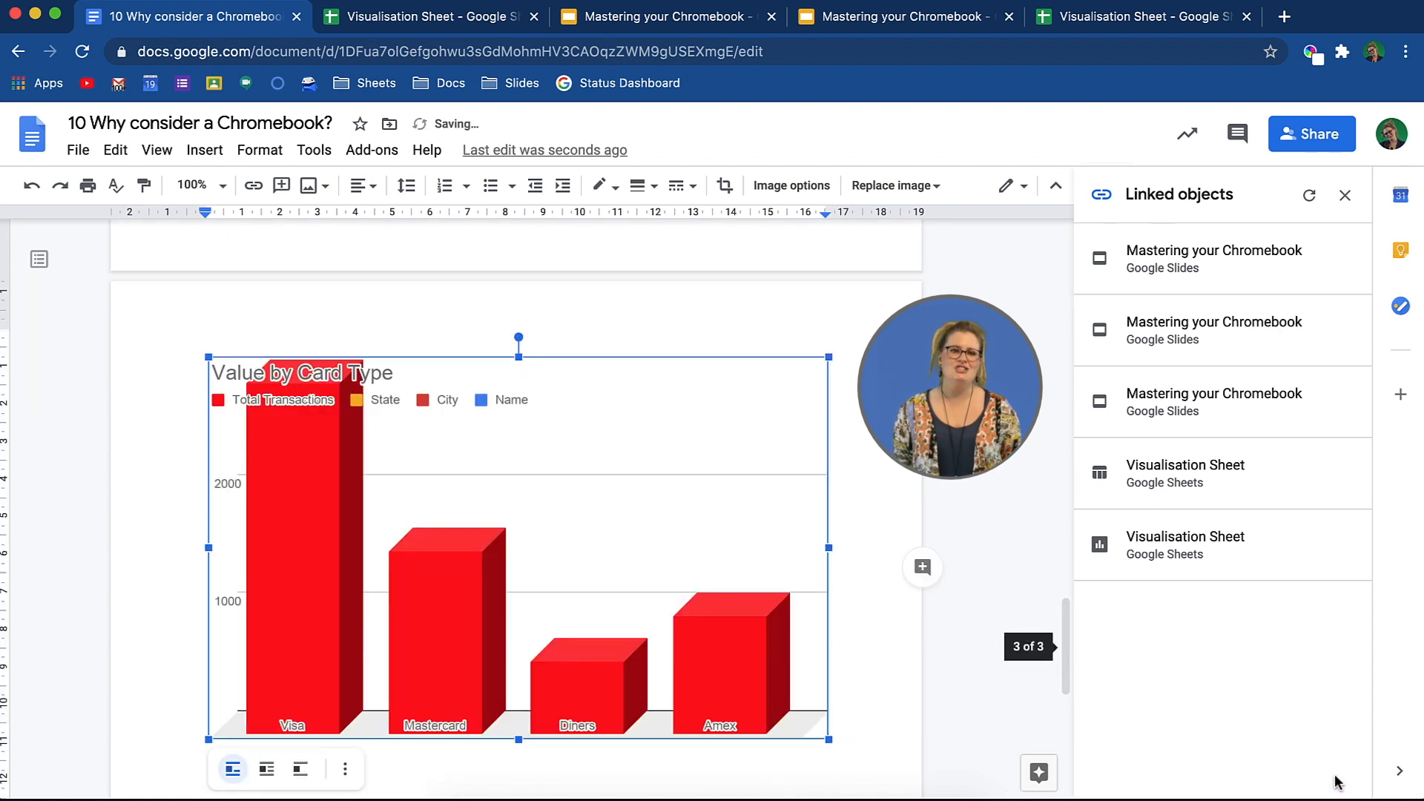
pyautogui.click(888, 697)
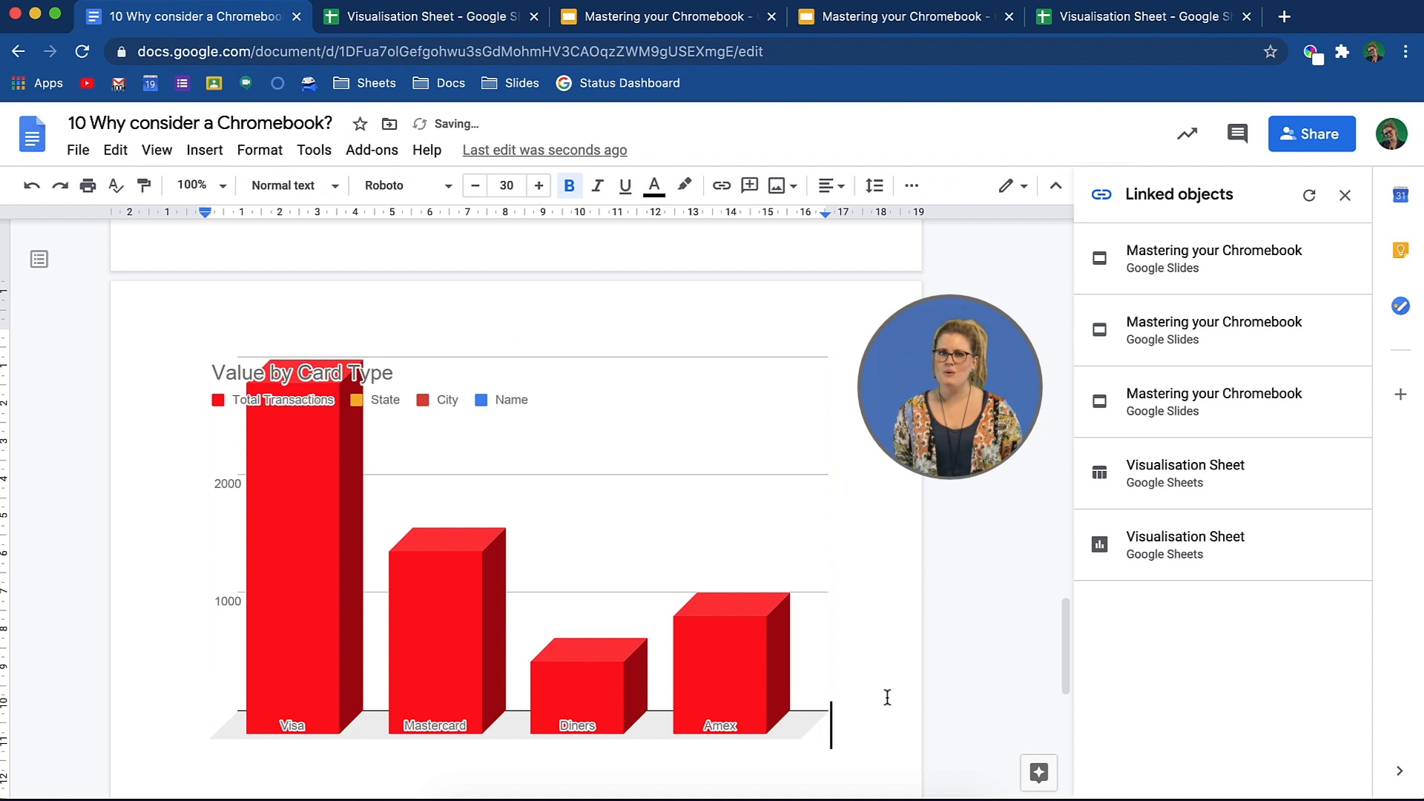
pyautogui.scroll(3, 874, 627)
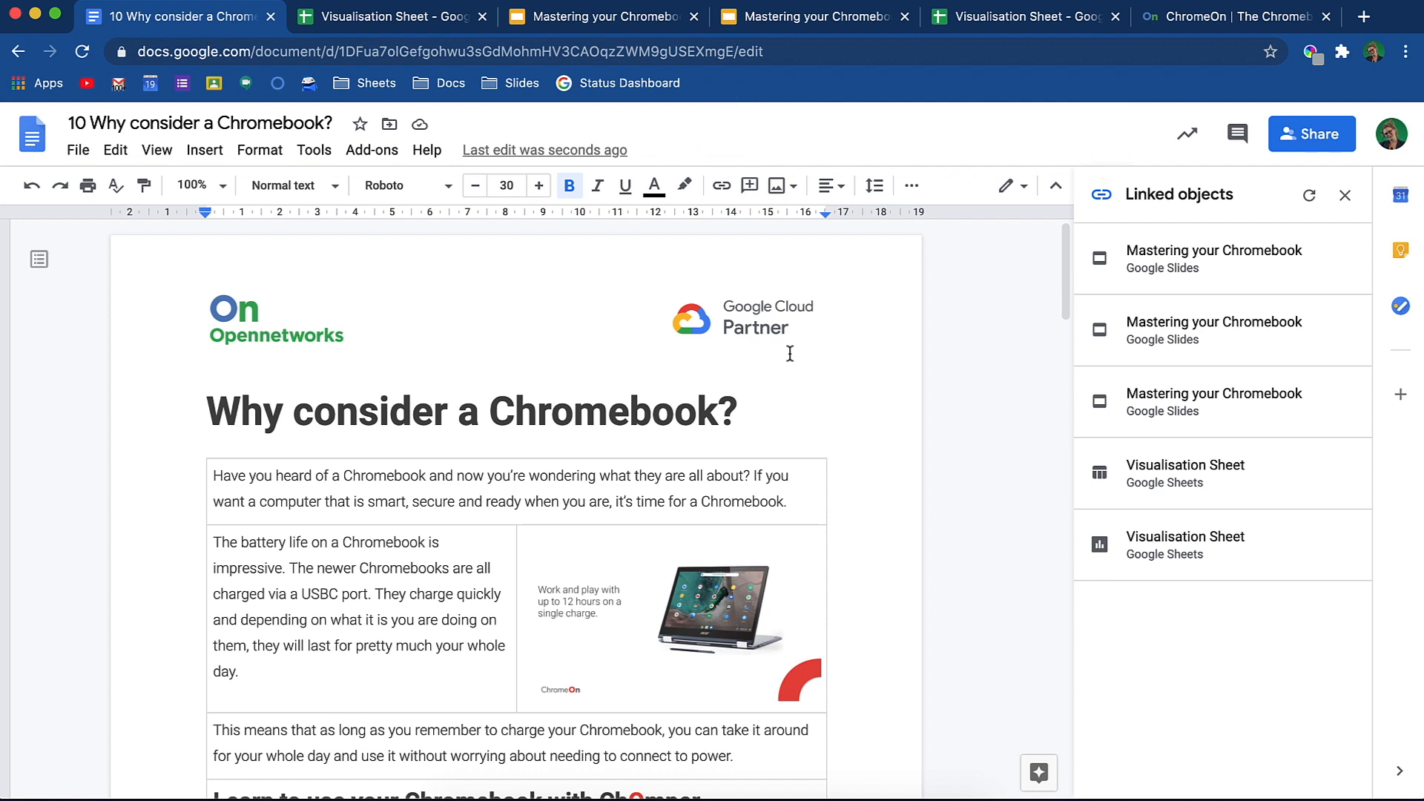
pyautogui.click(1346, 196)
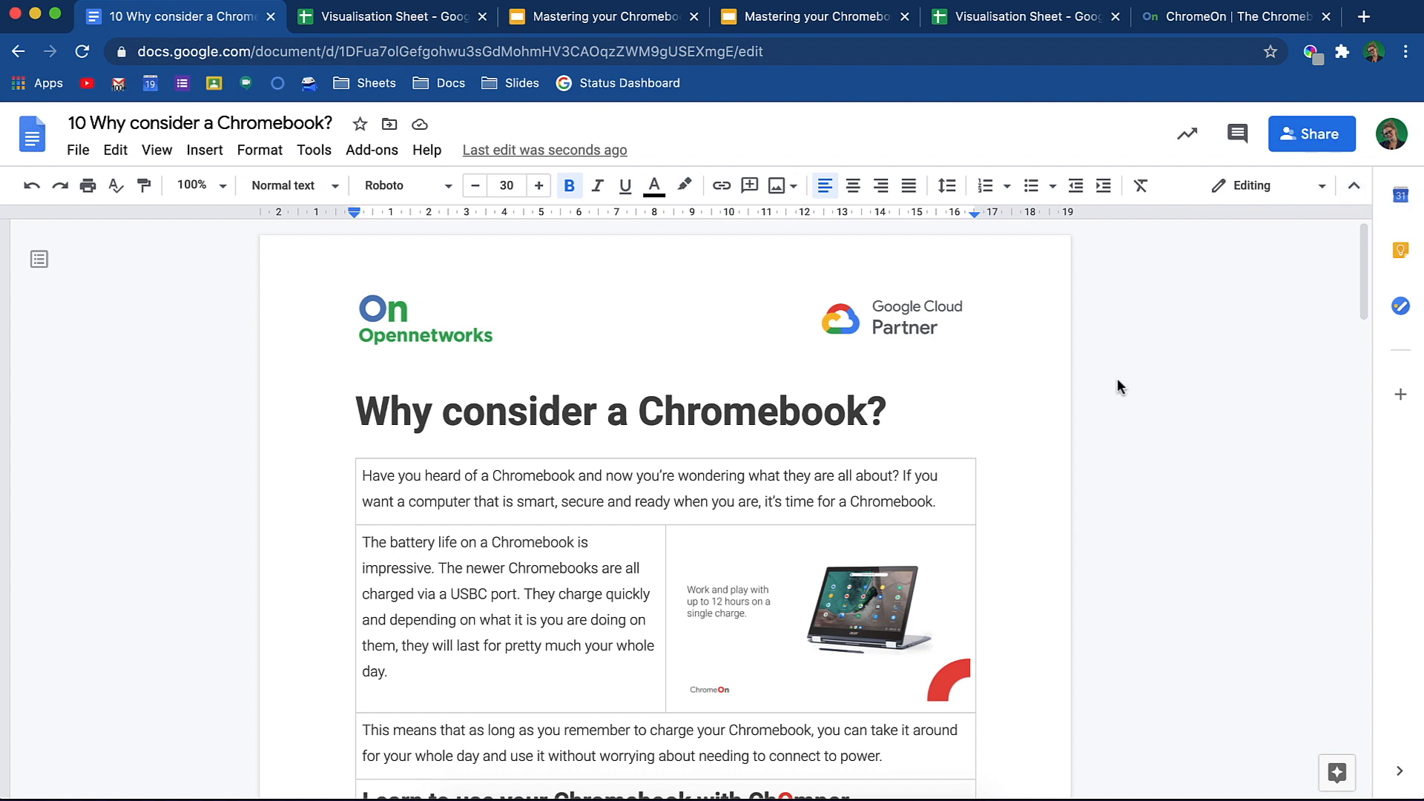
# On the ChromeOn website, open the Acer Chromebook Spin 311 product page and copy its web address.
pyautogui.click(1187, 16)
pyautogui.click(1011, 58)
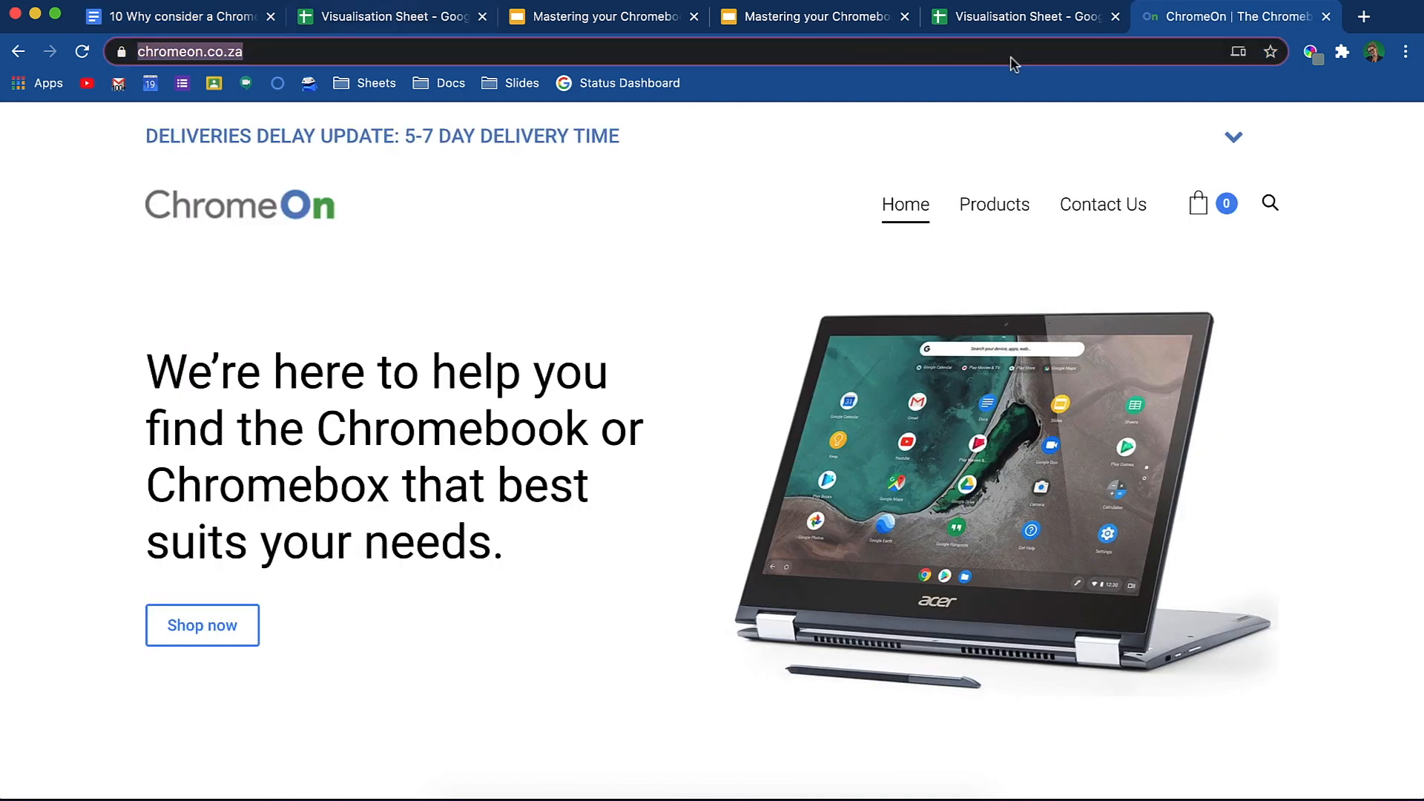
pyautogui.click(1019, 210)
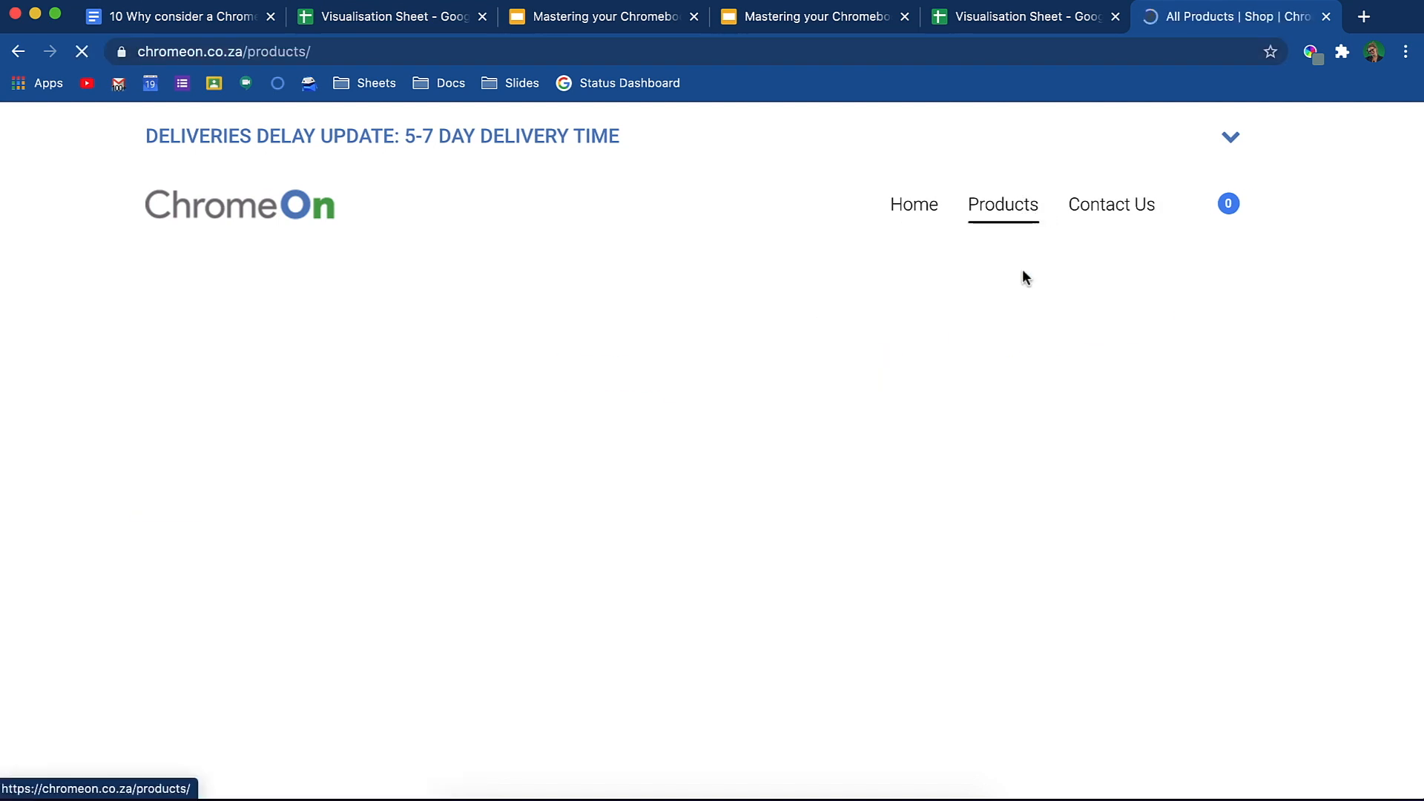
pyautogui.scroll(-6, 285, 586)
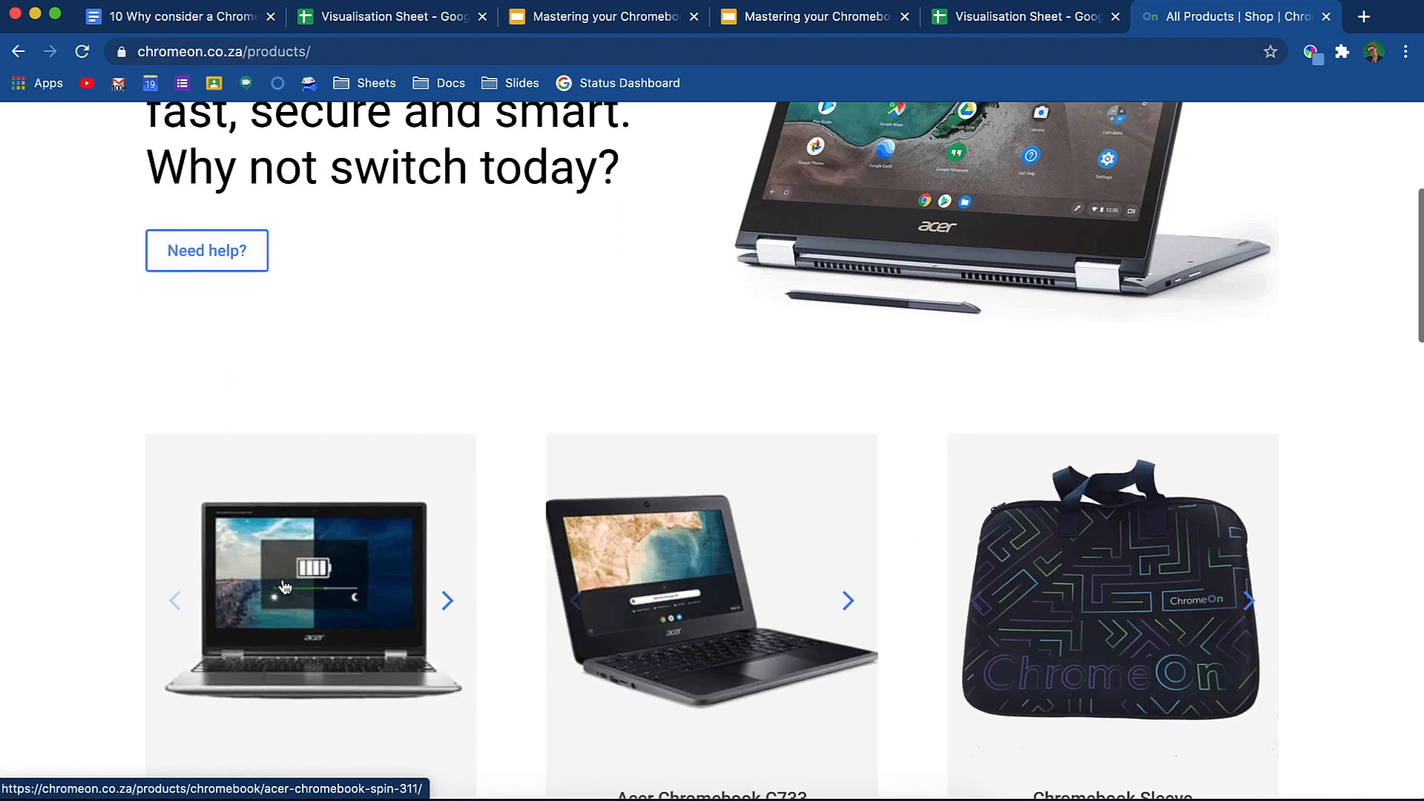
pyautogui.click(285, 587)
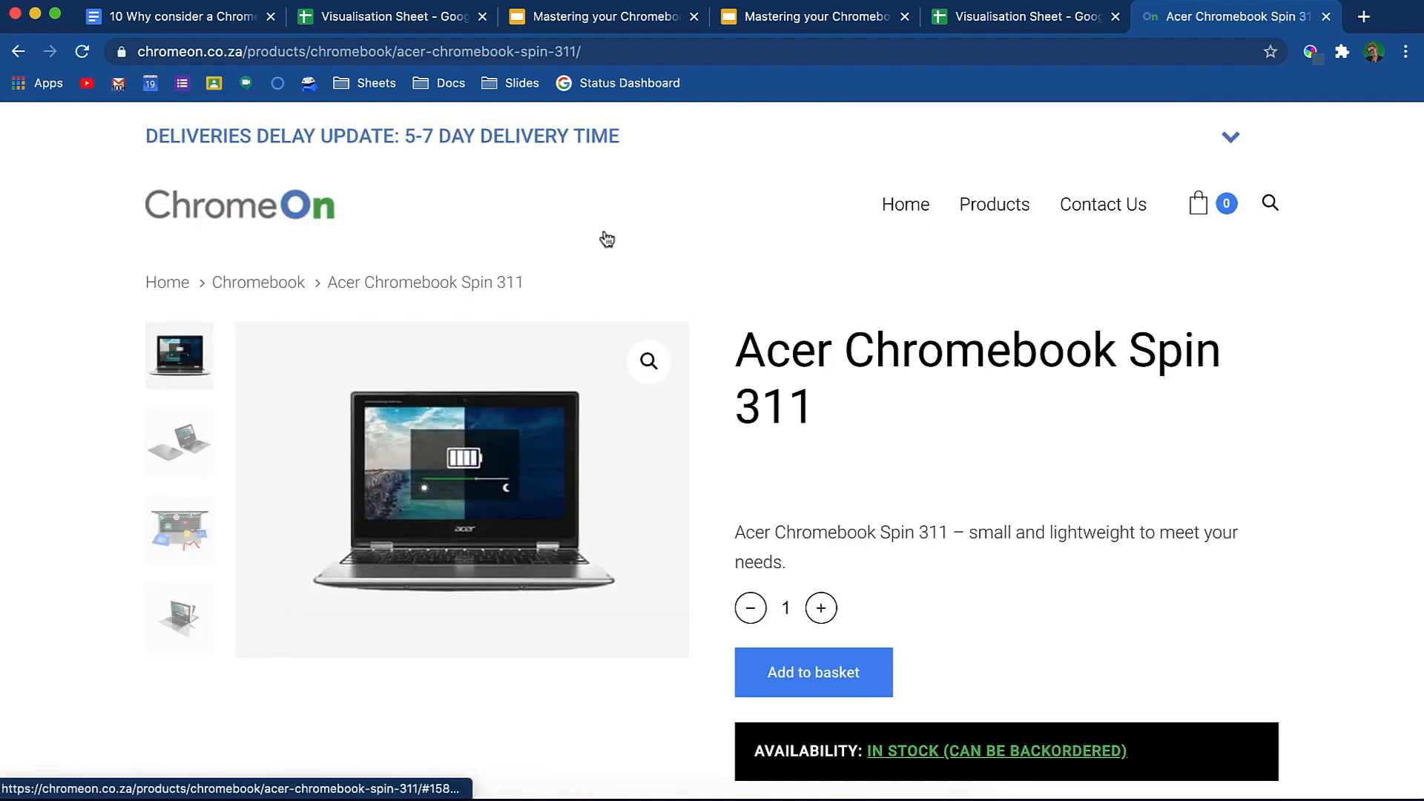
pyautogui.click(773, 50)
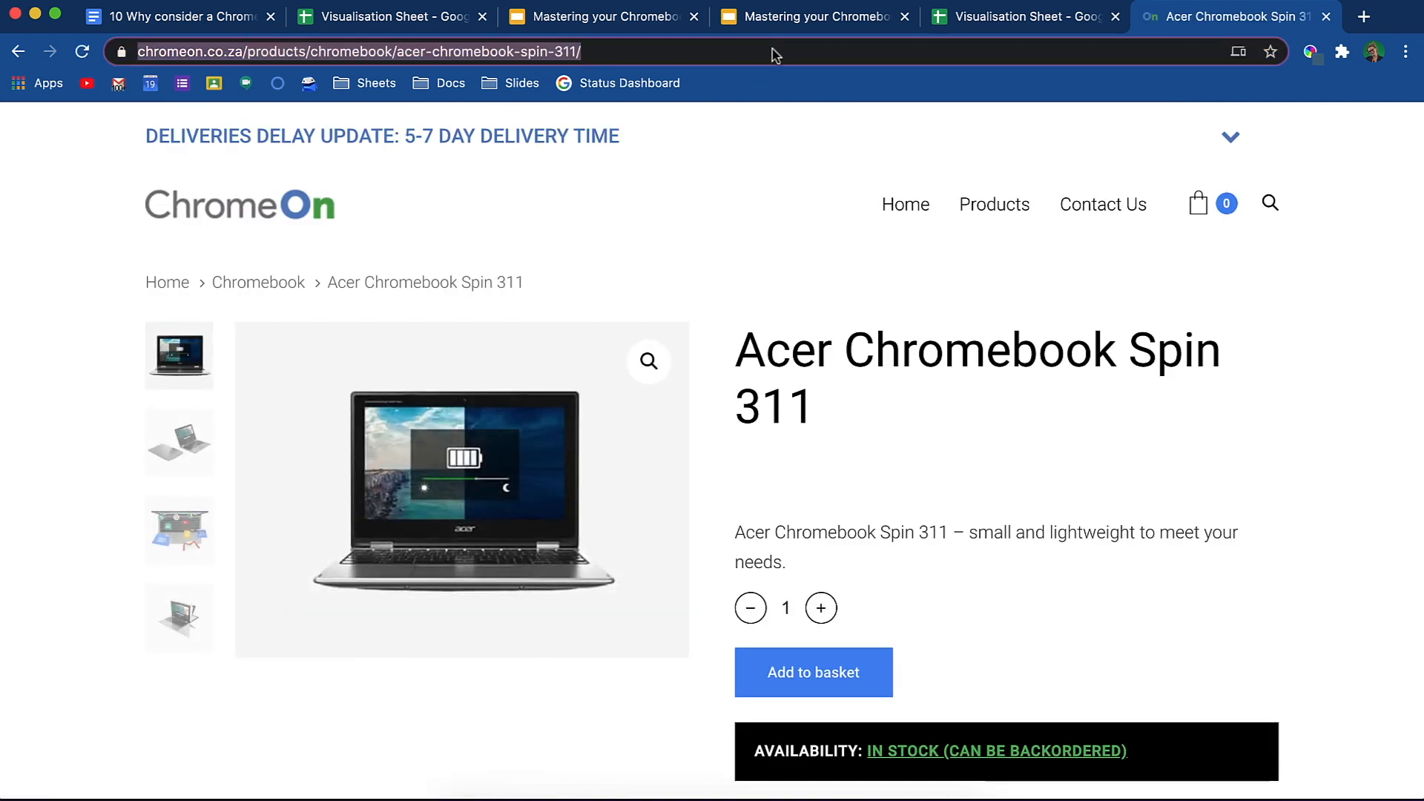
# In the Why consider a Chromebook? document, link the title's word "Chromebook" to the copied Acer Chromebook Spin 311 address.
pyautogui.click(184, 20)
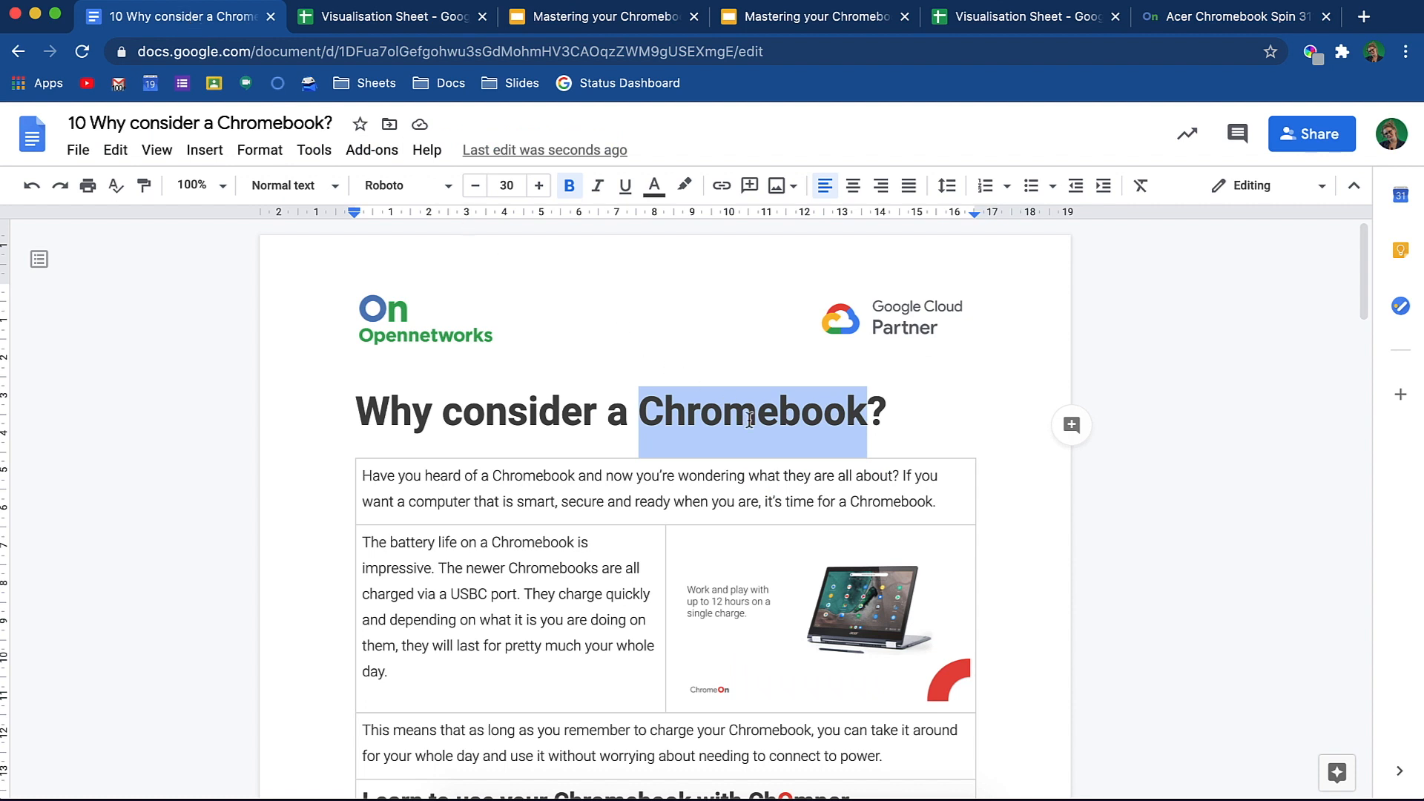
pyautogui.click(721, 189)
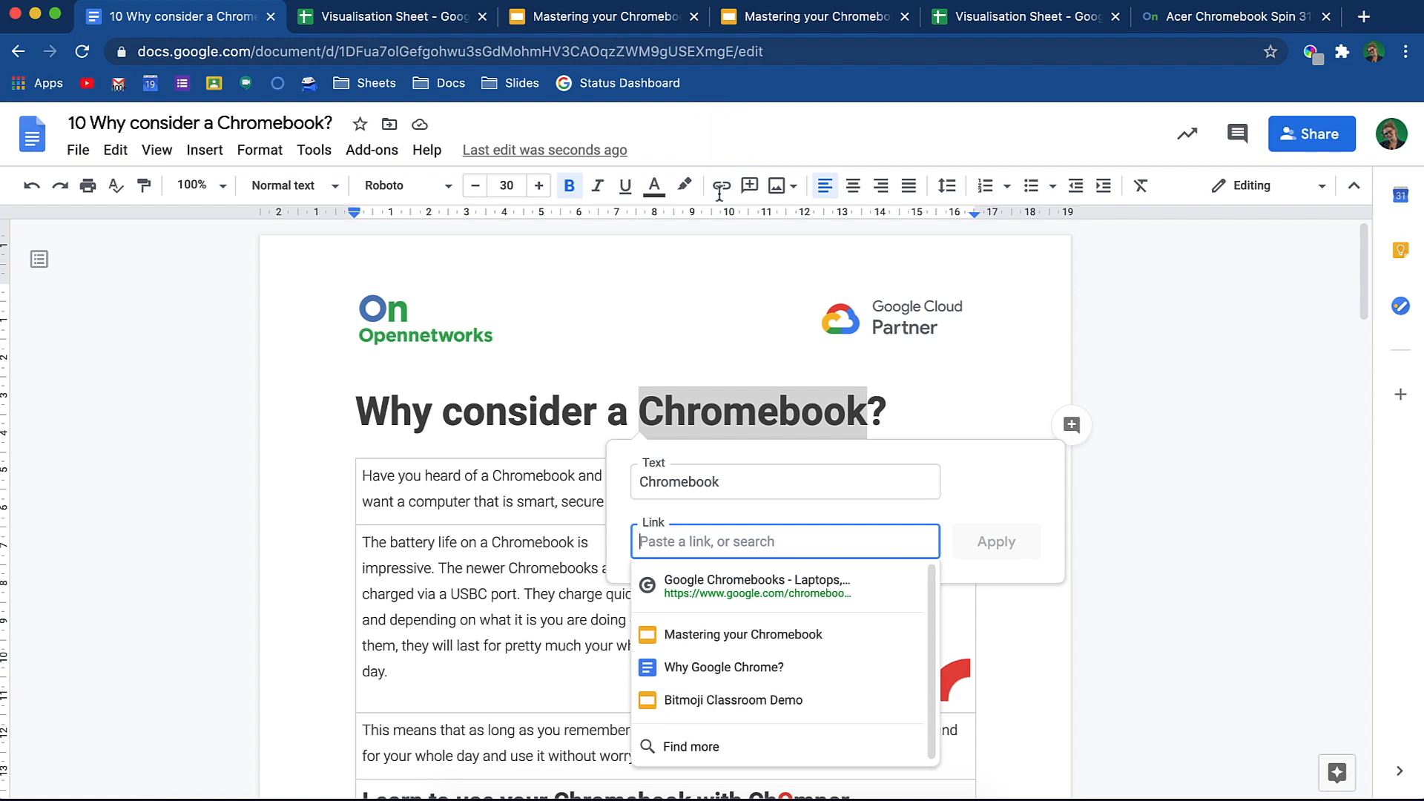
pyautogui.rightClick(740, 419)
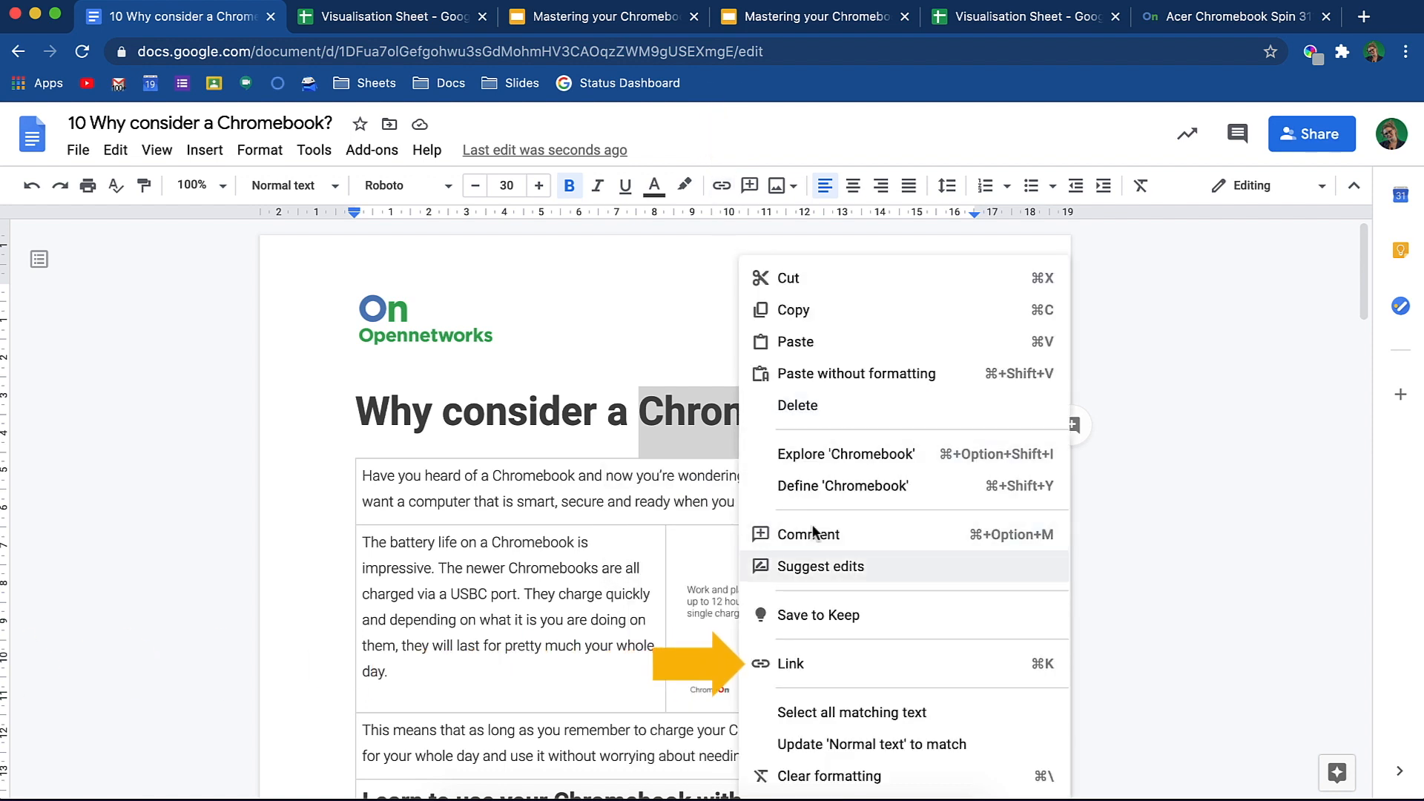
pyautogui.click(908, 671)
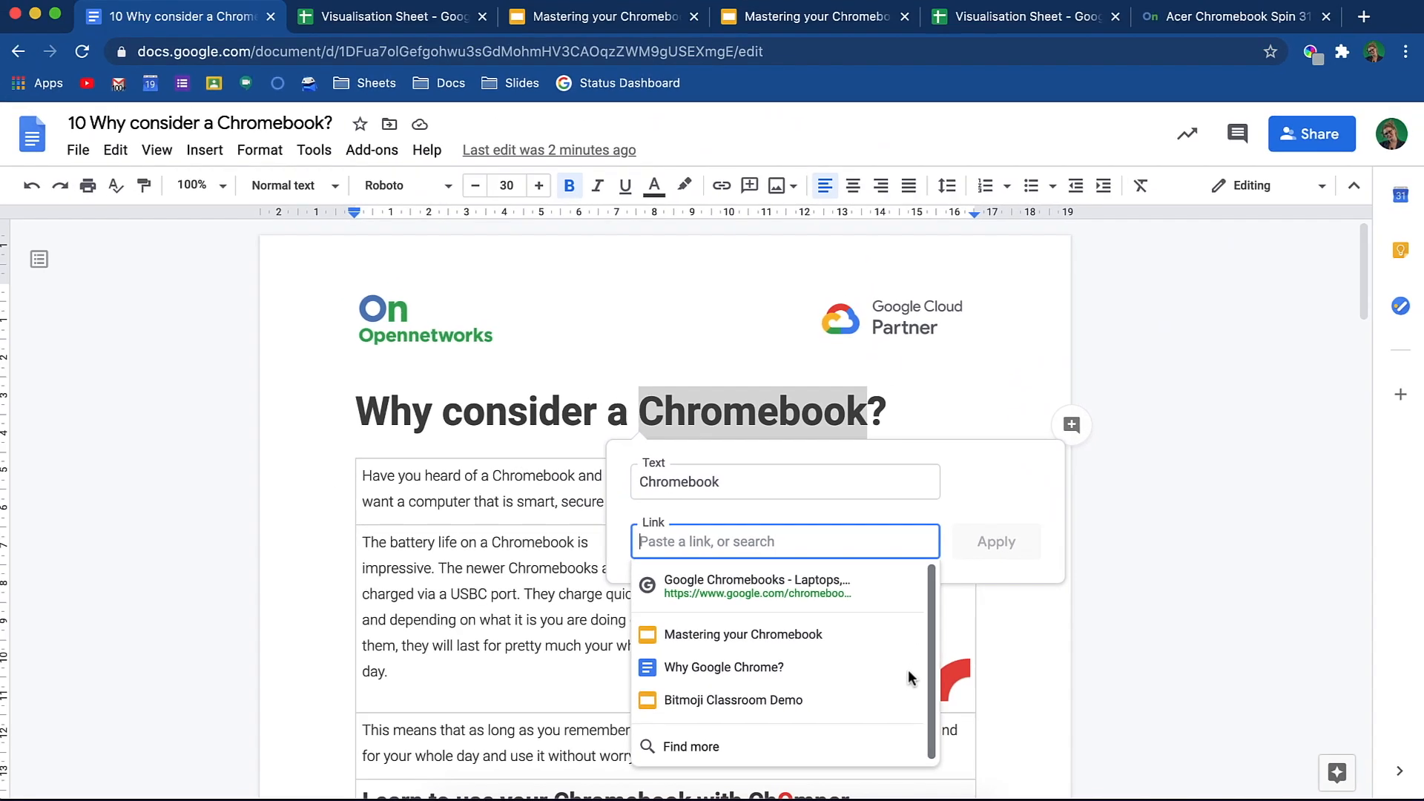
pyautogui.press('super+v')
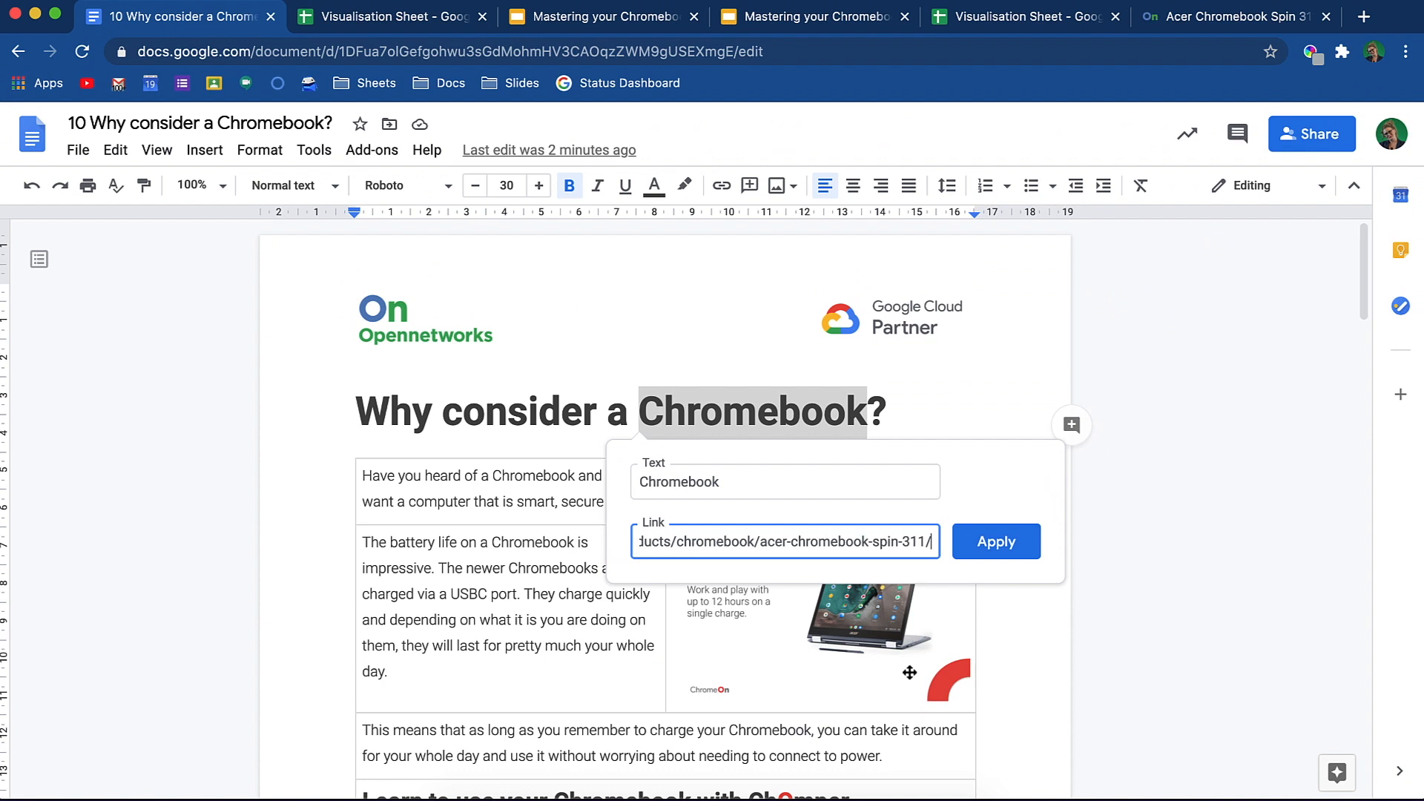
pyautogui.click(1011, 550)
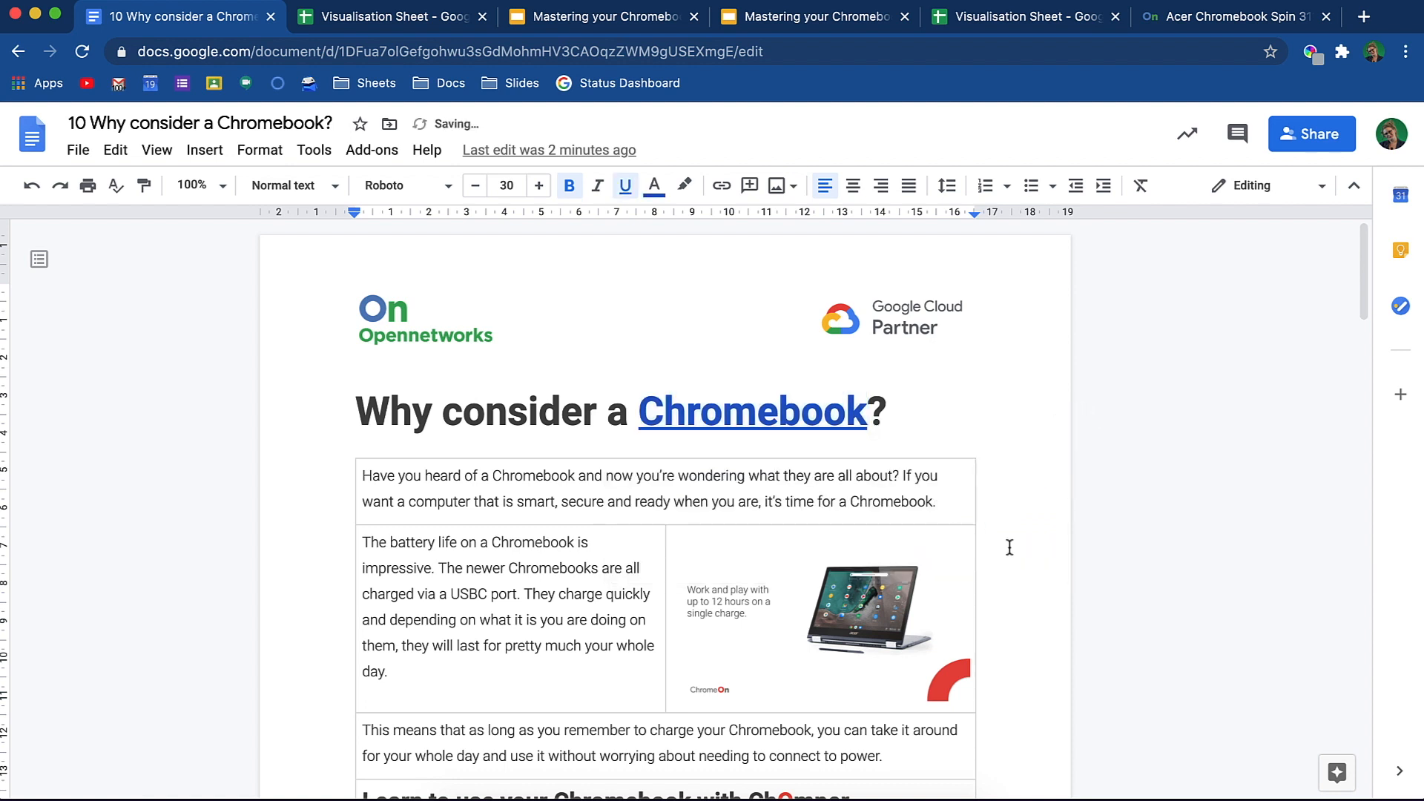
# Test the title's Chromebook link by opening its product page, and return to the document to open the link for editing.
pyautogui.click(833, 412)
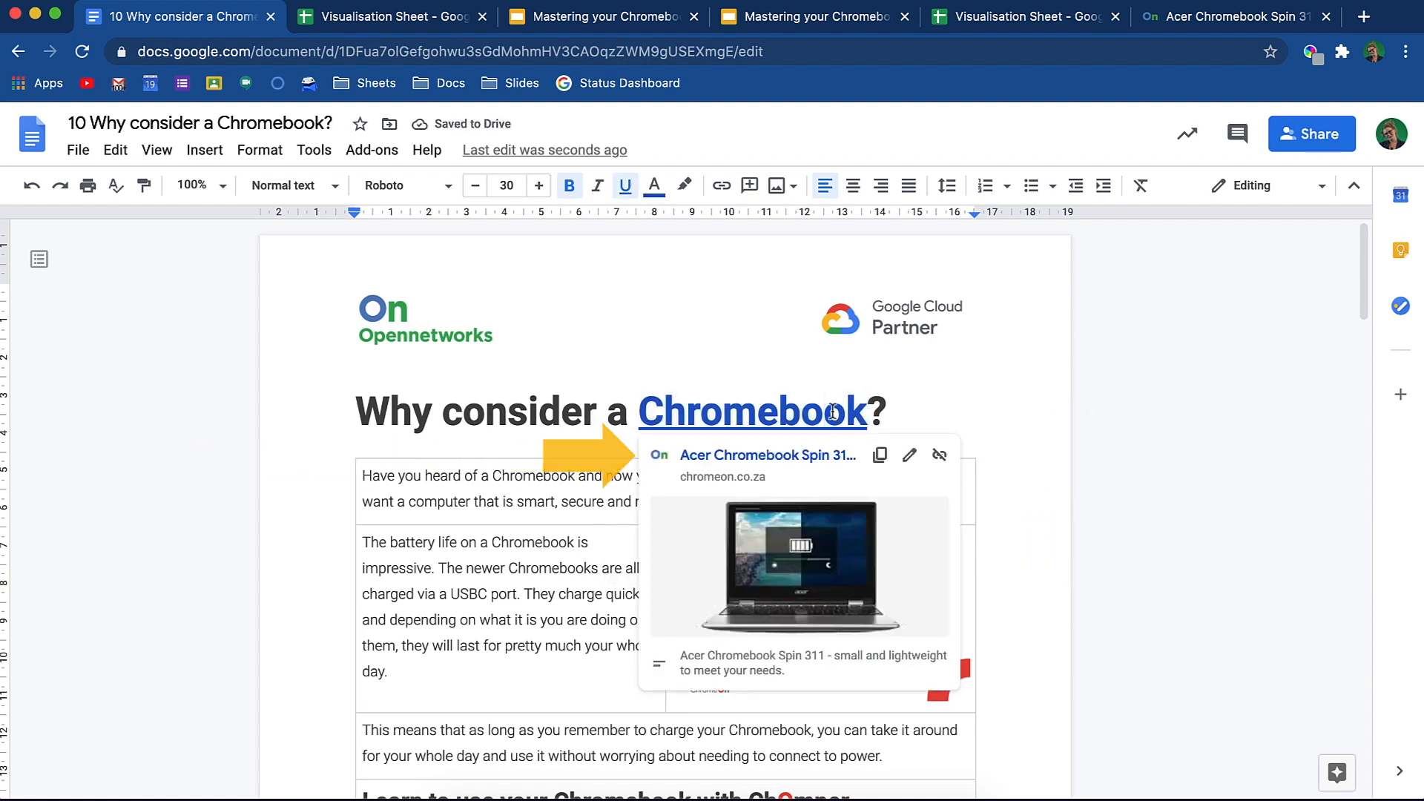
pyautogui.click(822, 458)
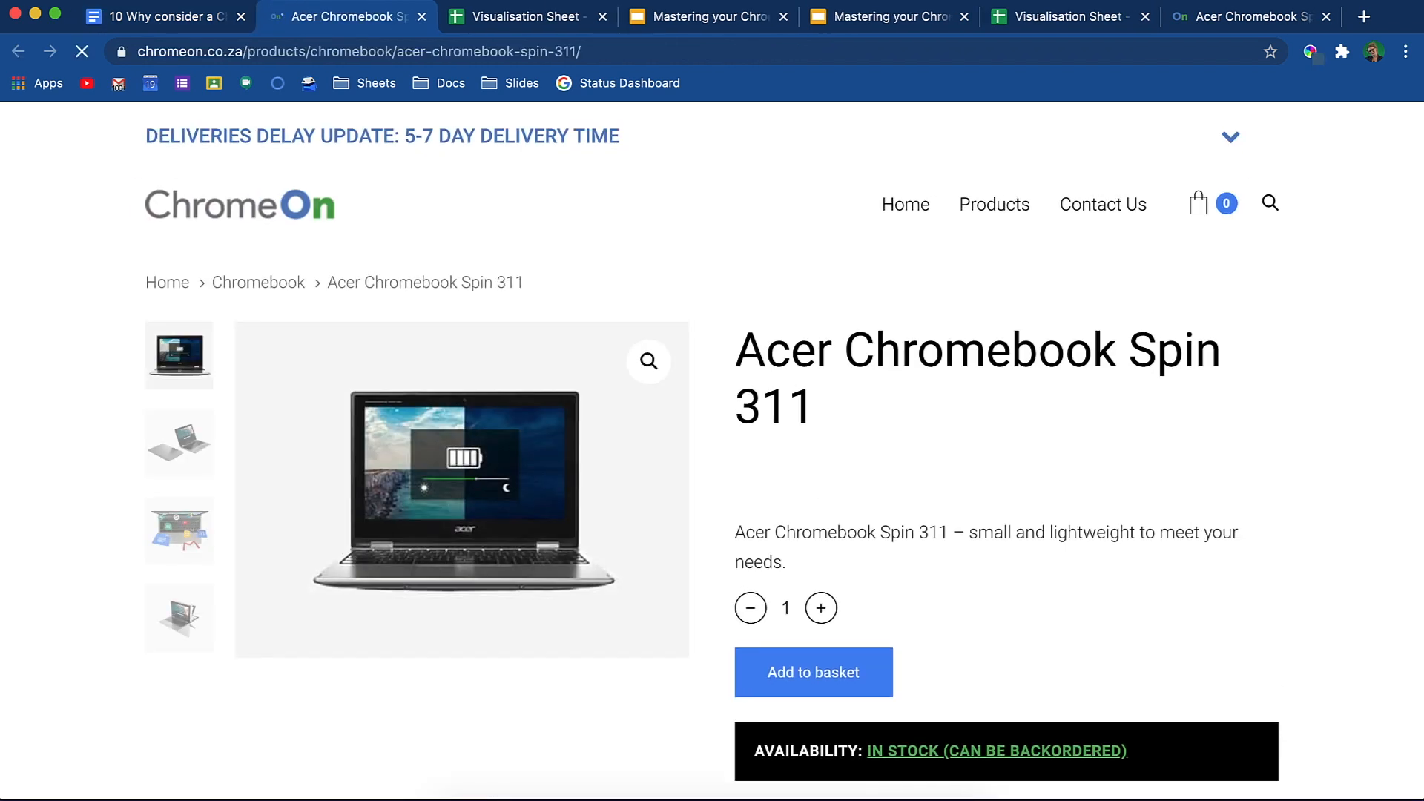
pyautogui.click(199, 22)
pyautogui.click(697, 414)
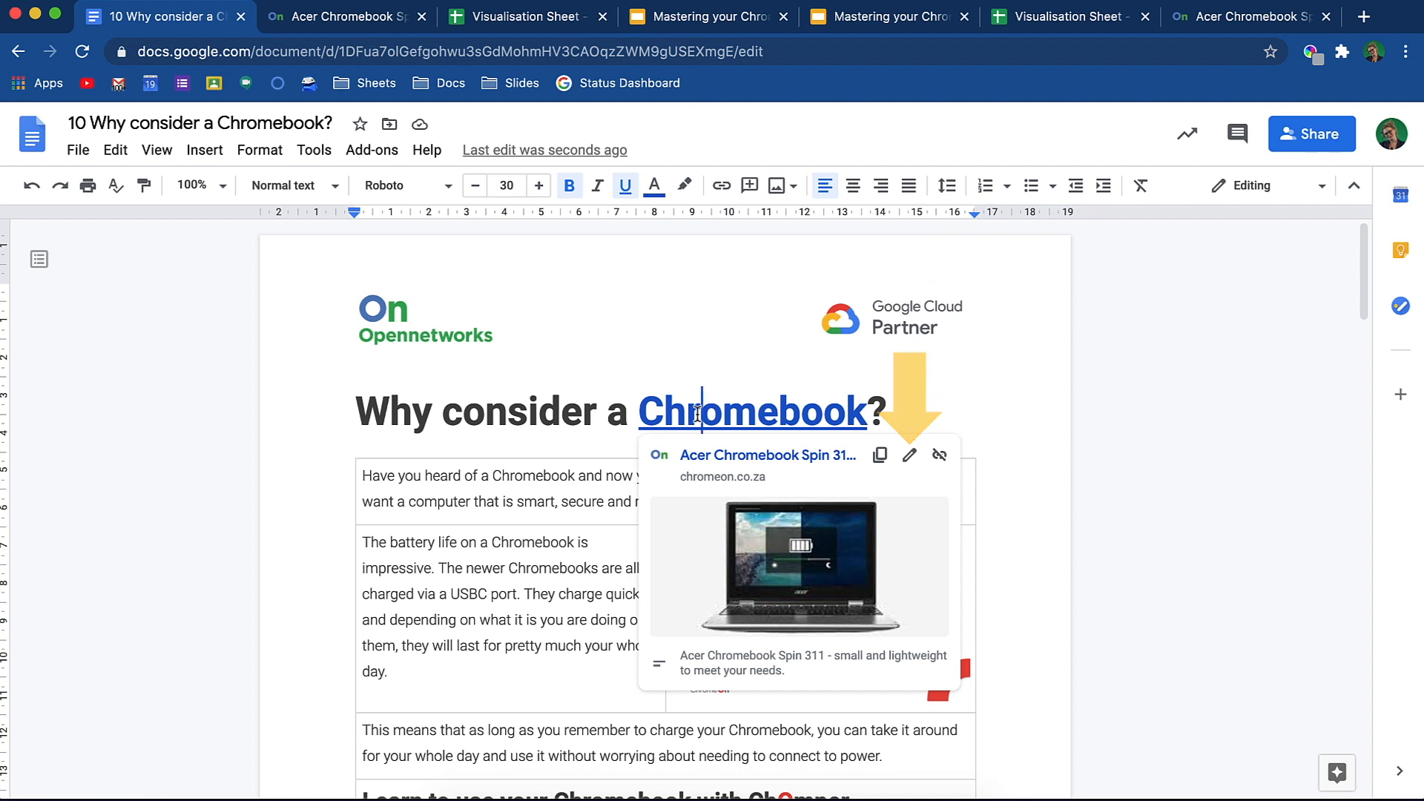
pyautogui.click(913, 450)
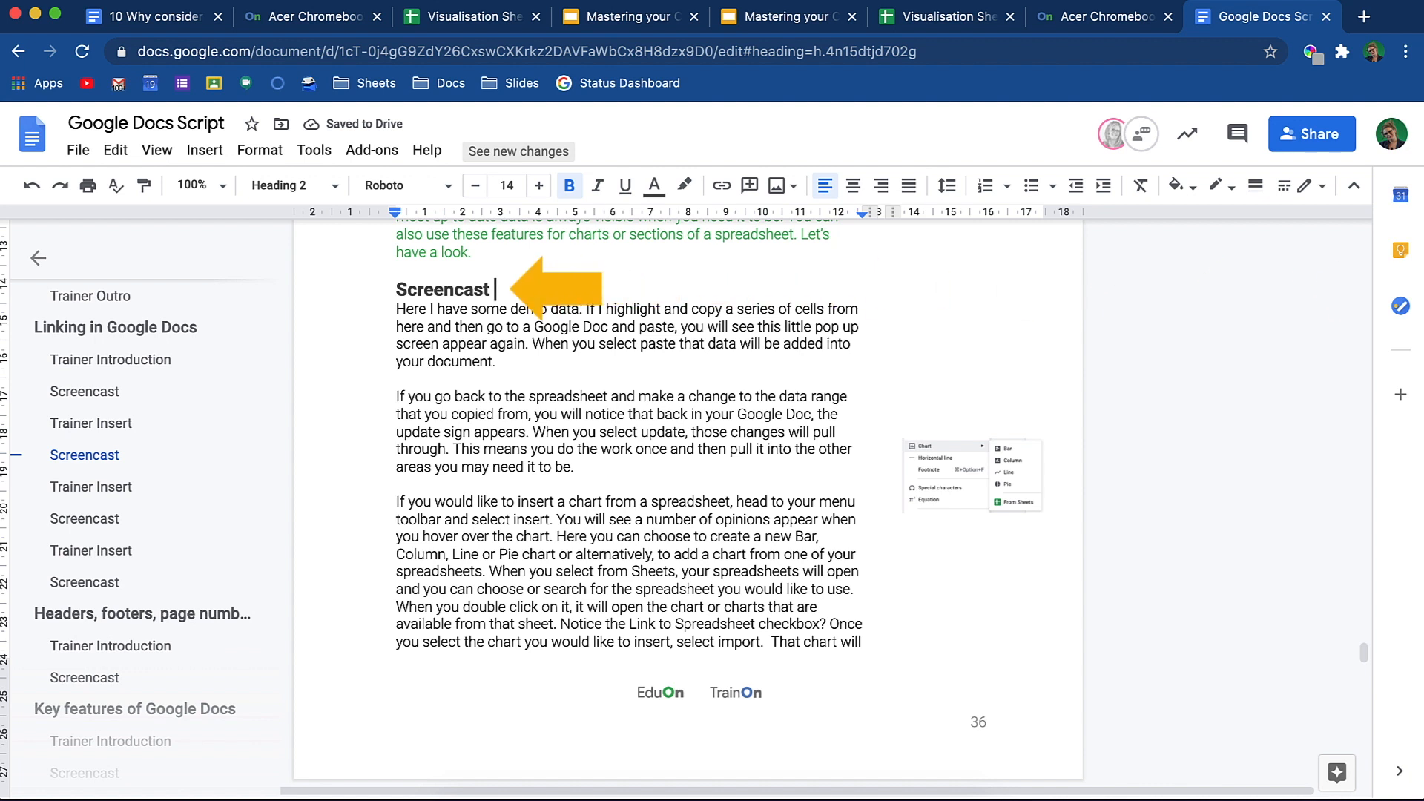
# In the Google Docs Script document, insert a bookmark at the Screencast heading on page 36 and copy the heading's web address.
pyautogui.click(206, 151)
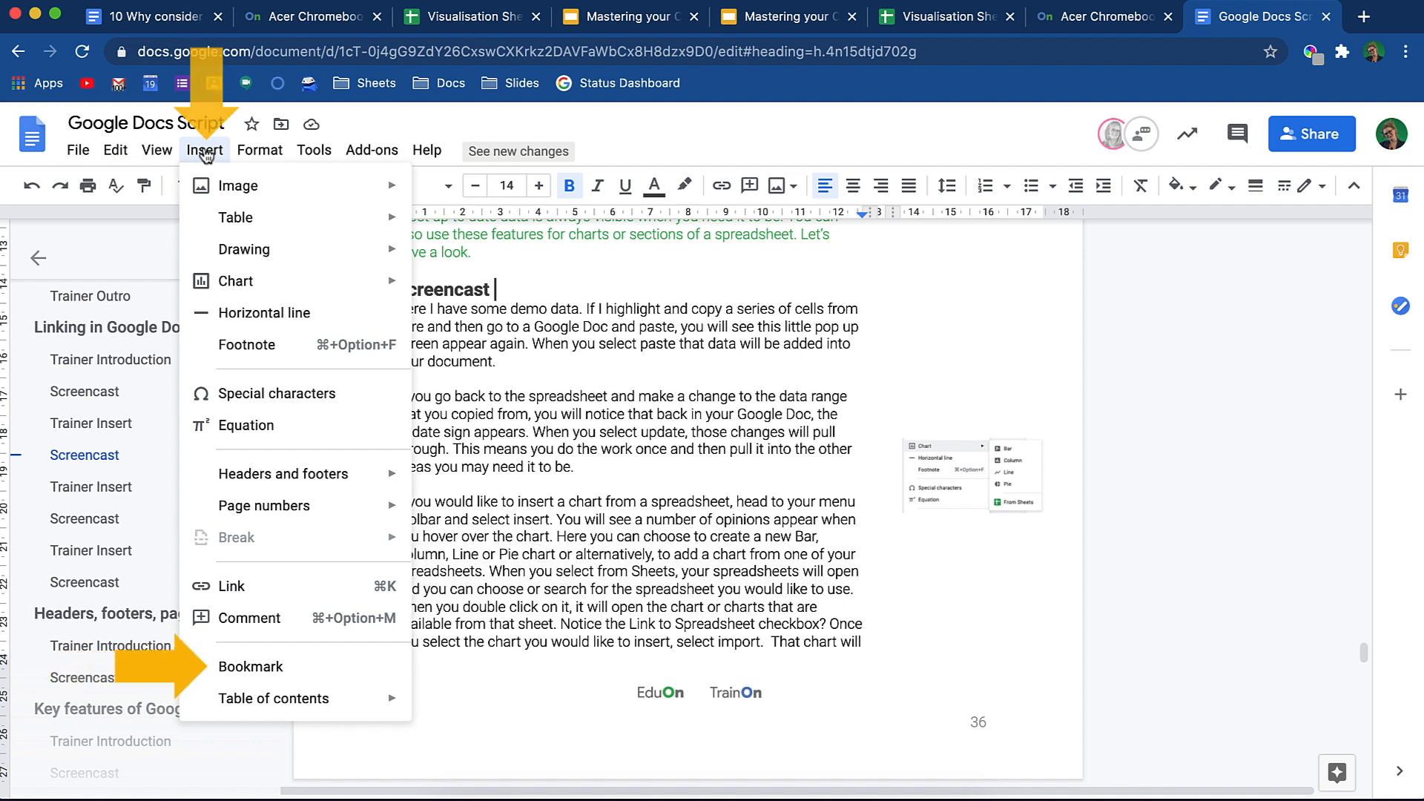
pyautogui.click(327, 672)
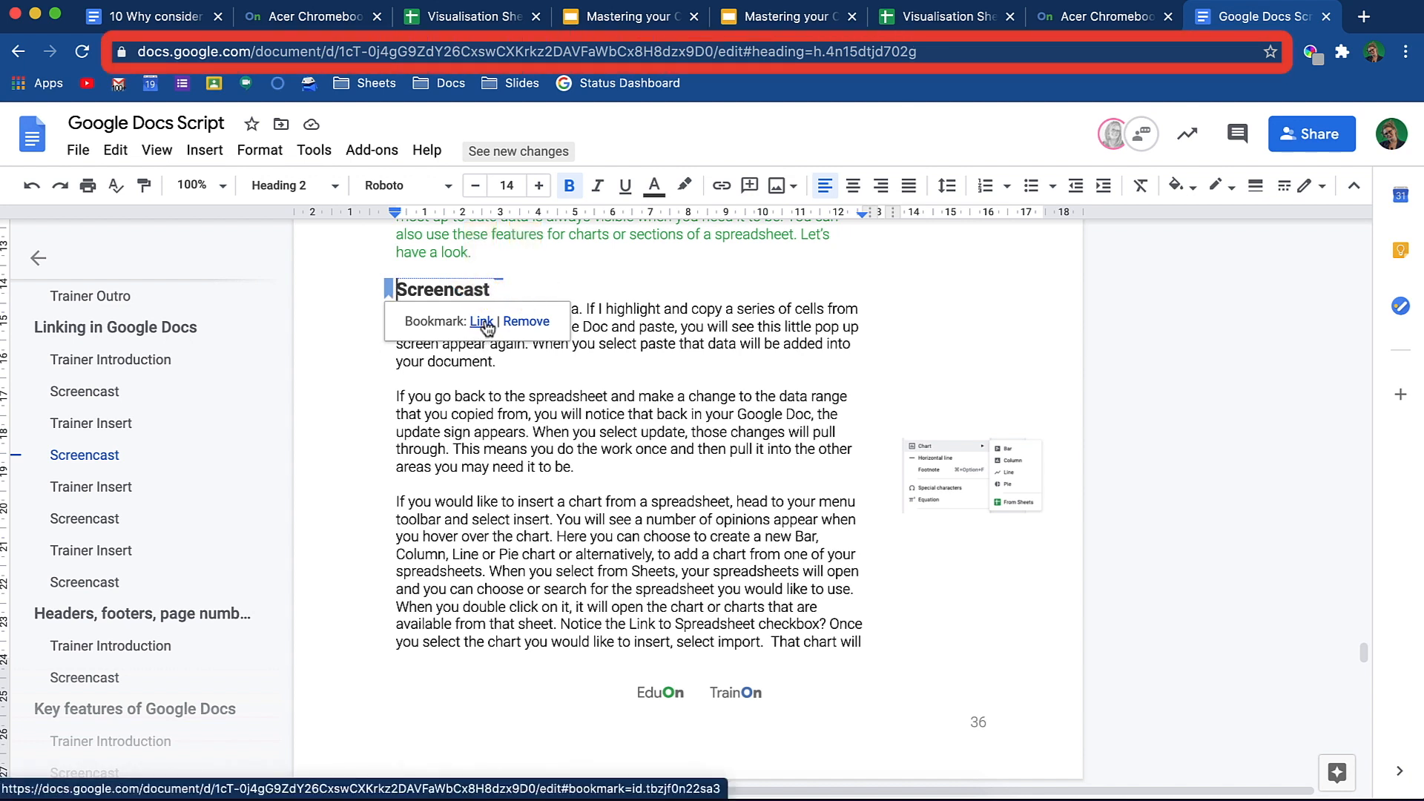
pyautogui.click(518, 371)
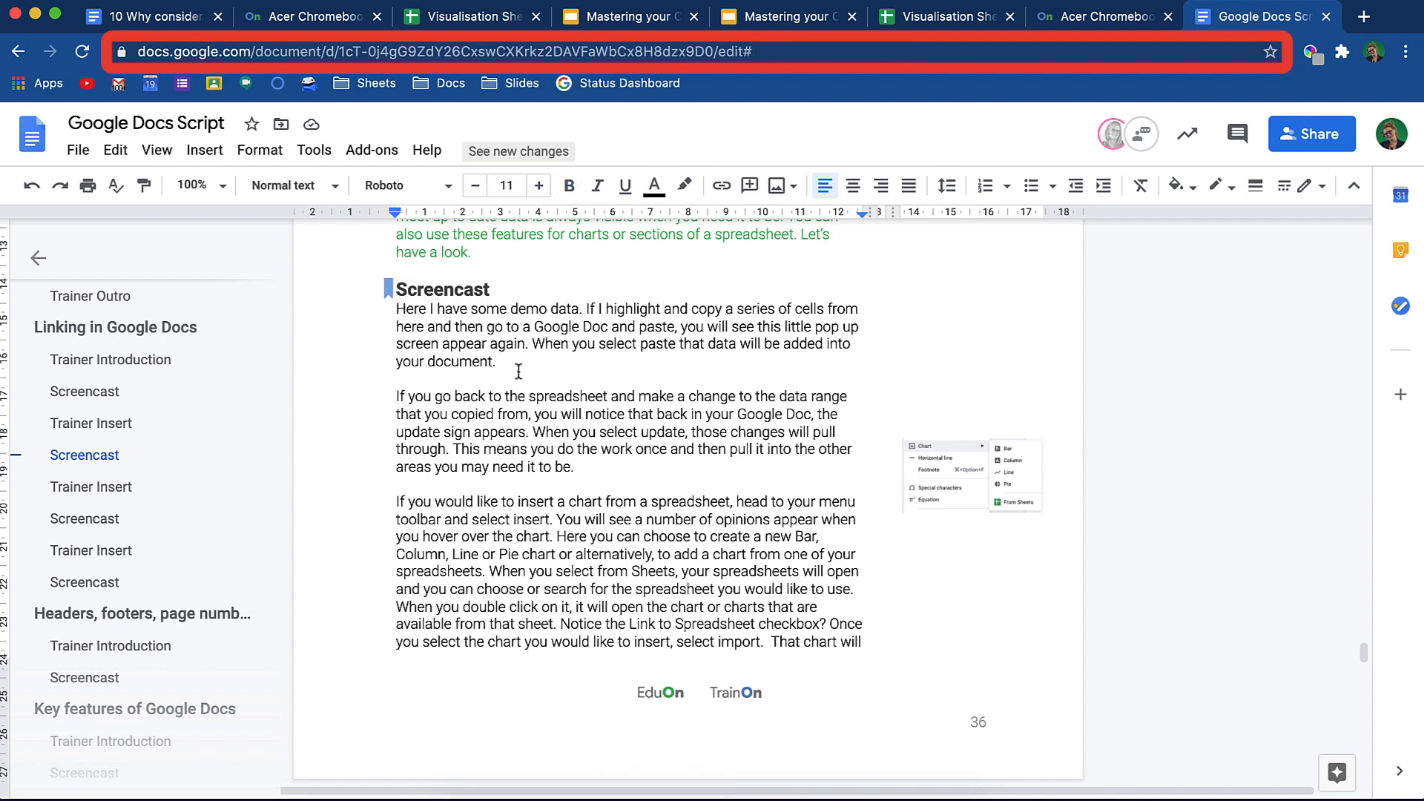
pyautogui.click(495, 290)
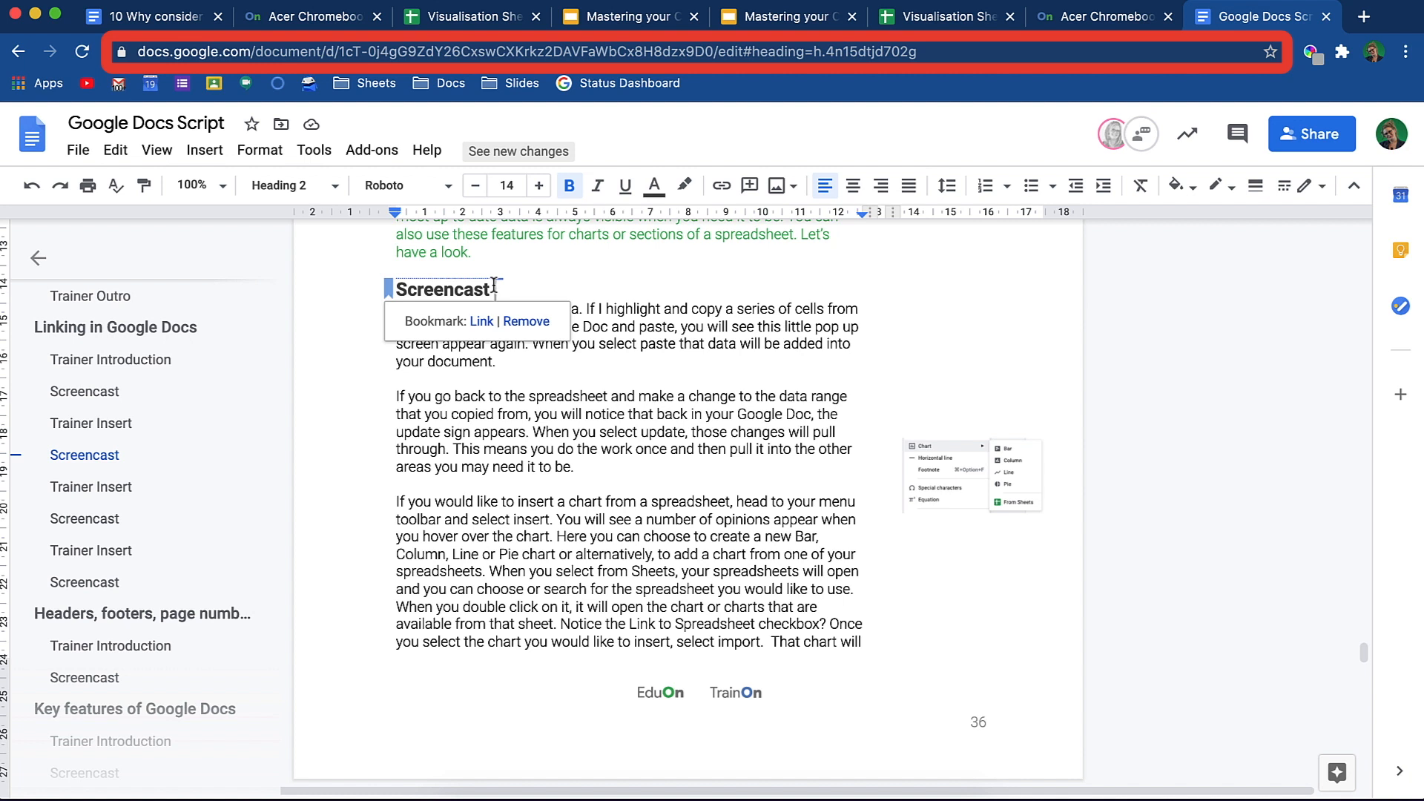
pyautogui.click(743, 52)
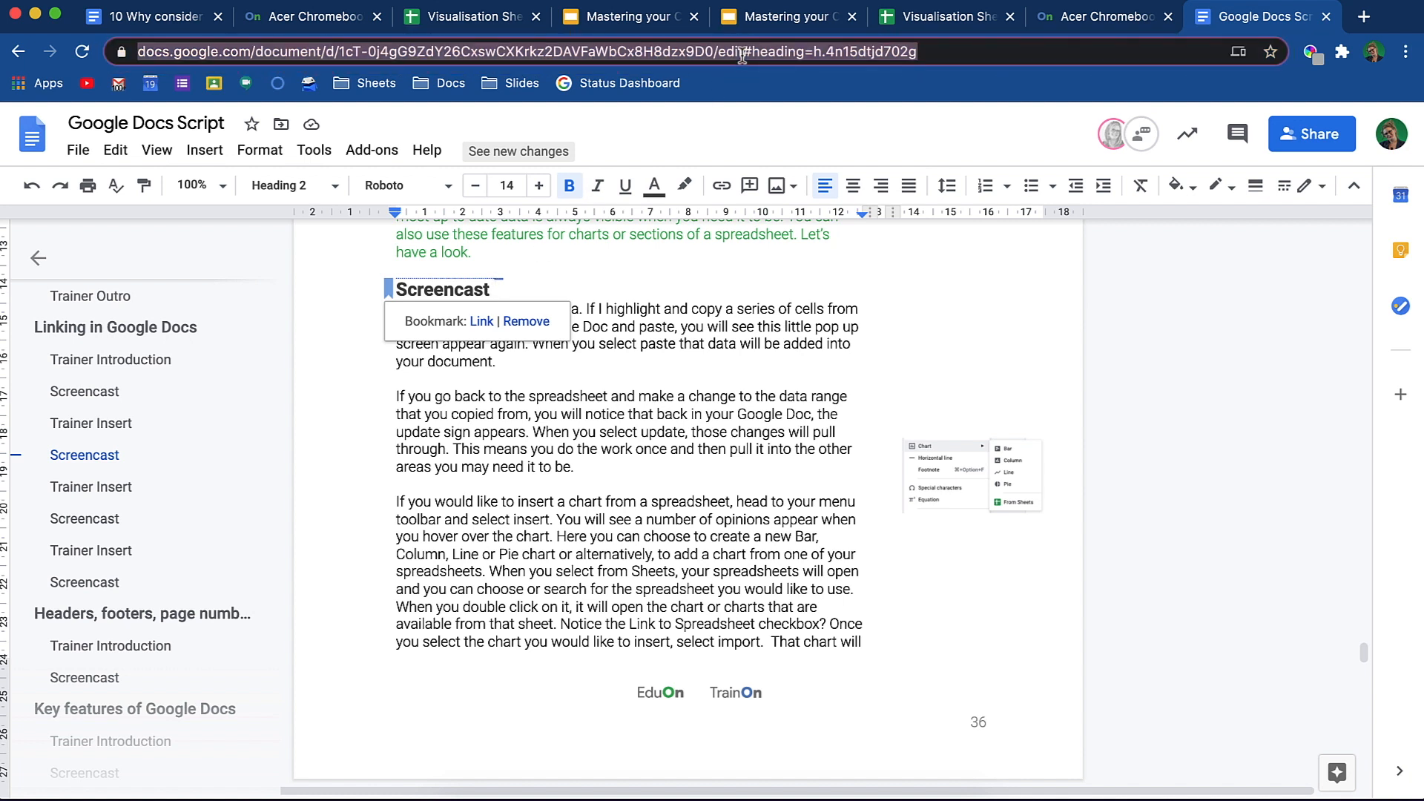
# In the Chromebook document, link the word "needs" in the ChompOr paragraph to the copied heading address and open the link to test it.
pyautogui.click(173, 19)
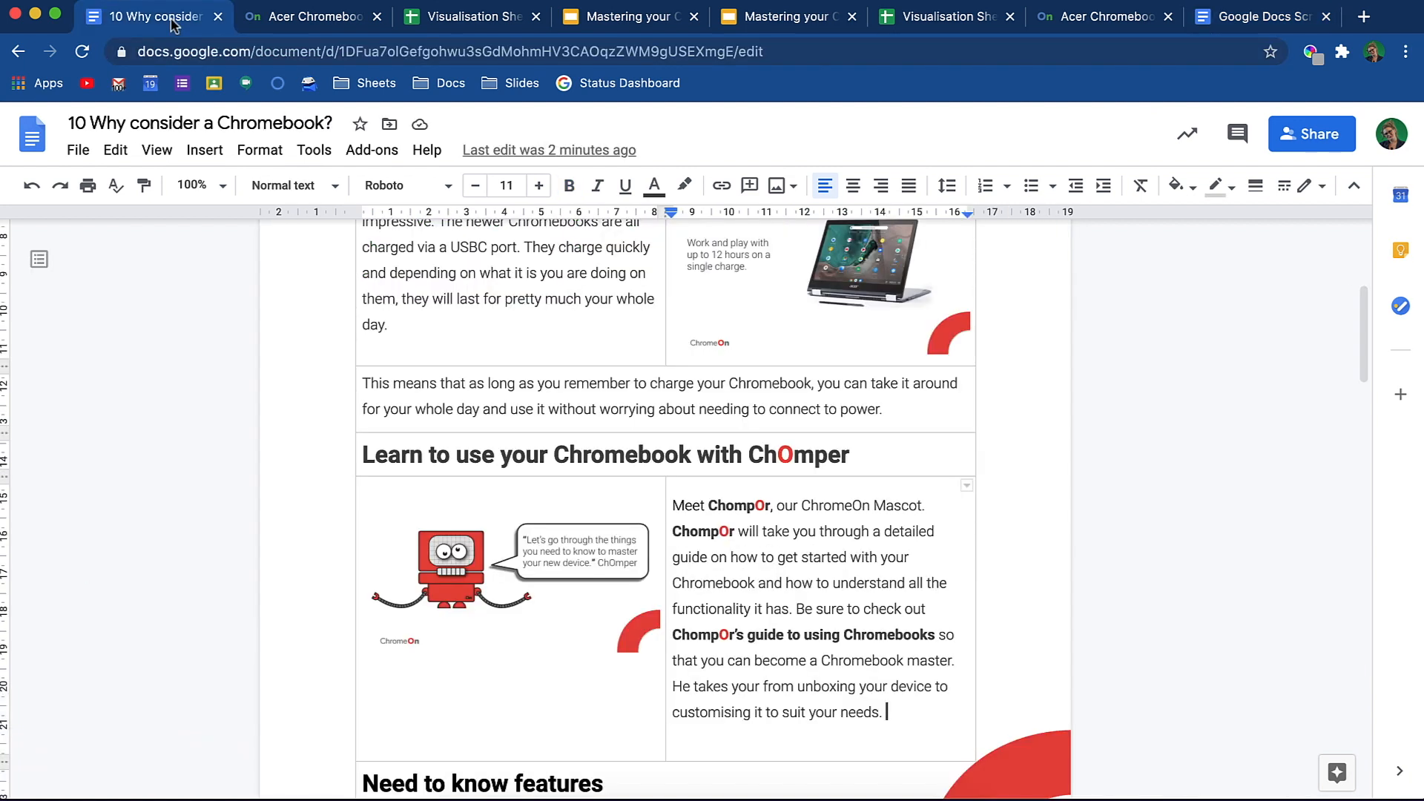
pyautogui.doubleClick(877, 711)
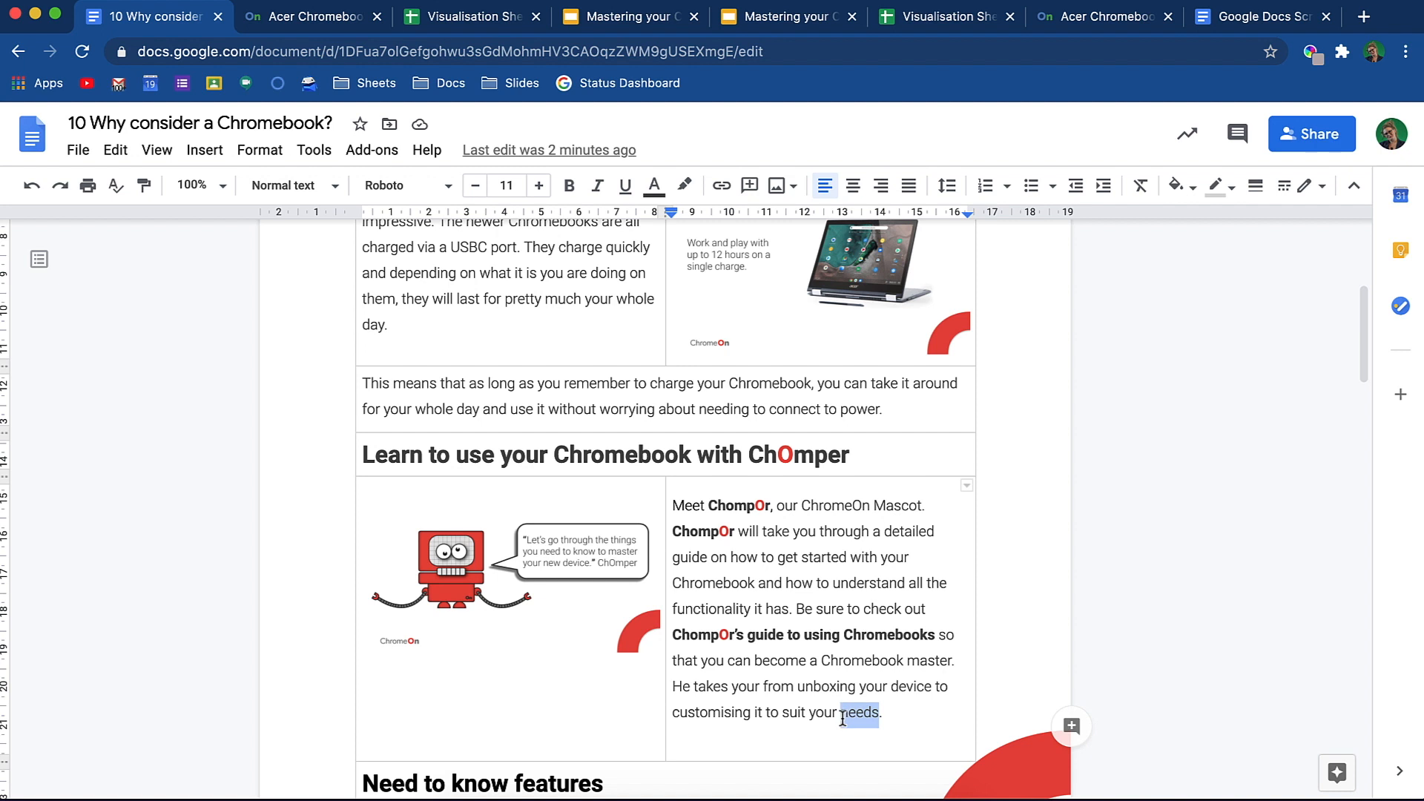
pyautogui.click(722, 185)
pyautogui.hotkey('ctrl', 'v')
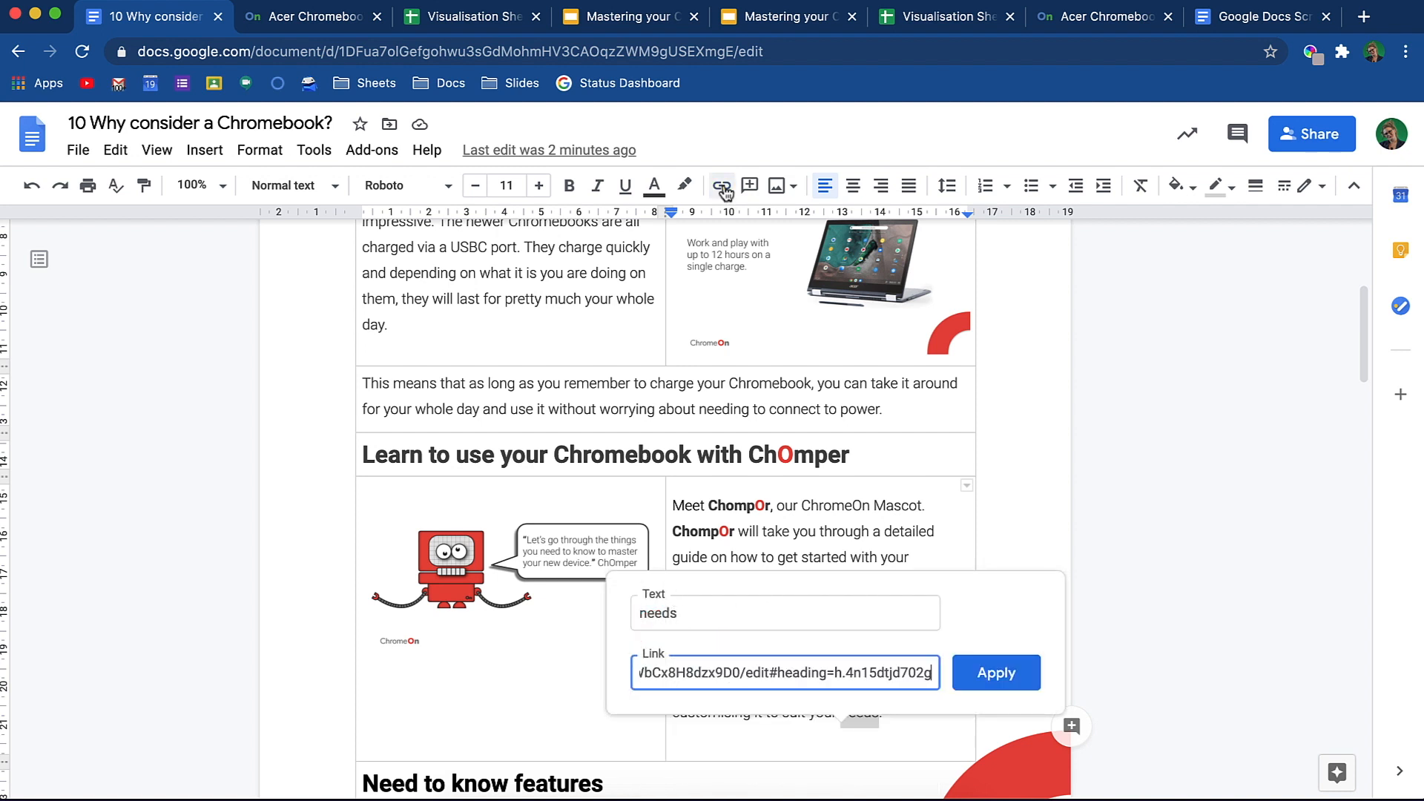
pyautogui.click(996, 672)
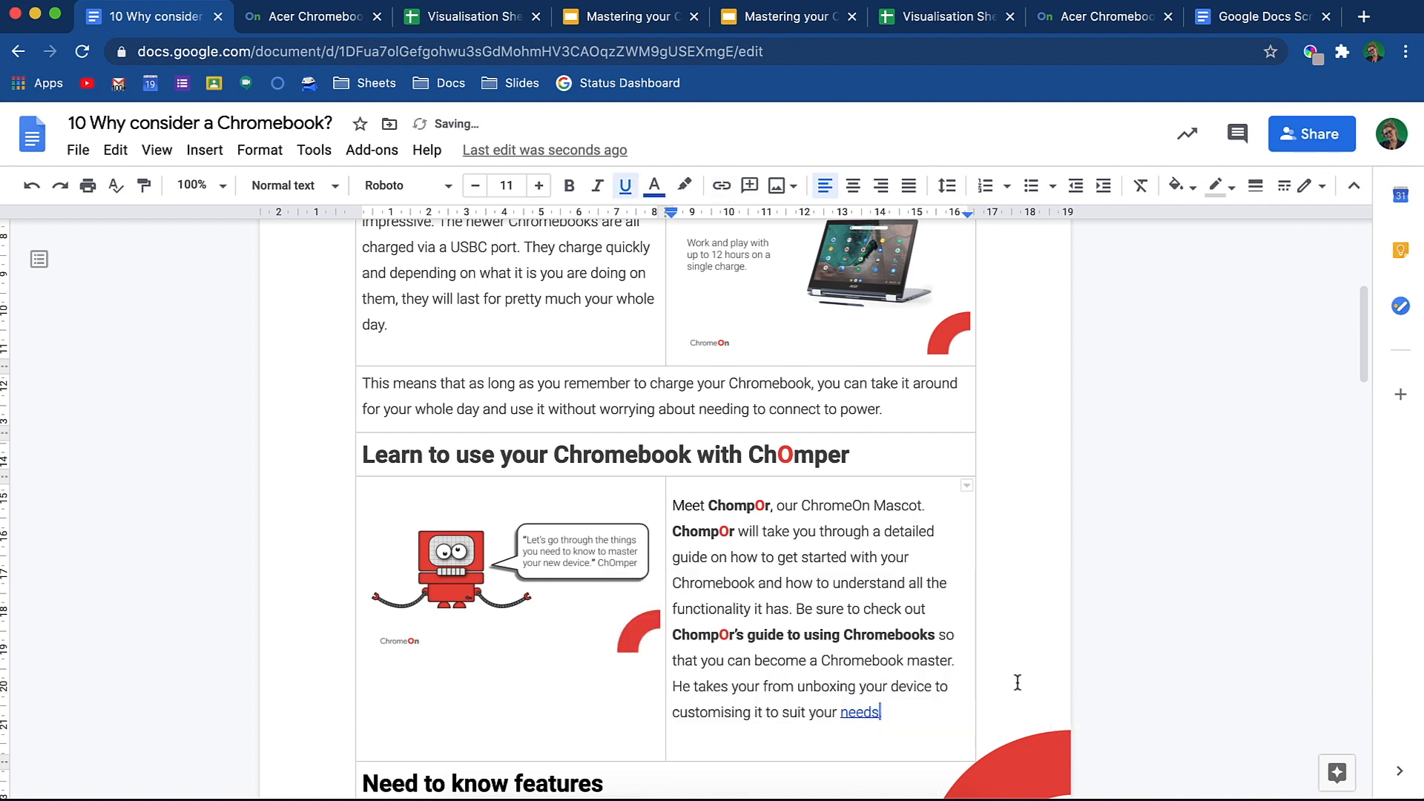
pyautogui.click(879, 711)
pyautogui.click(875, 738)
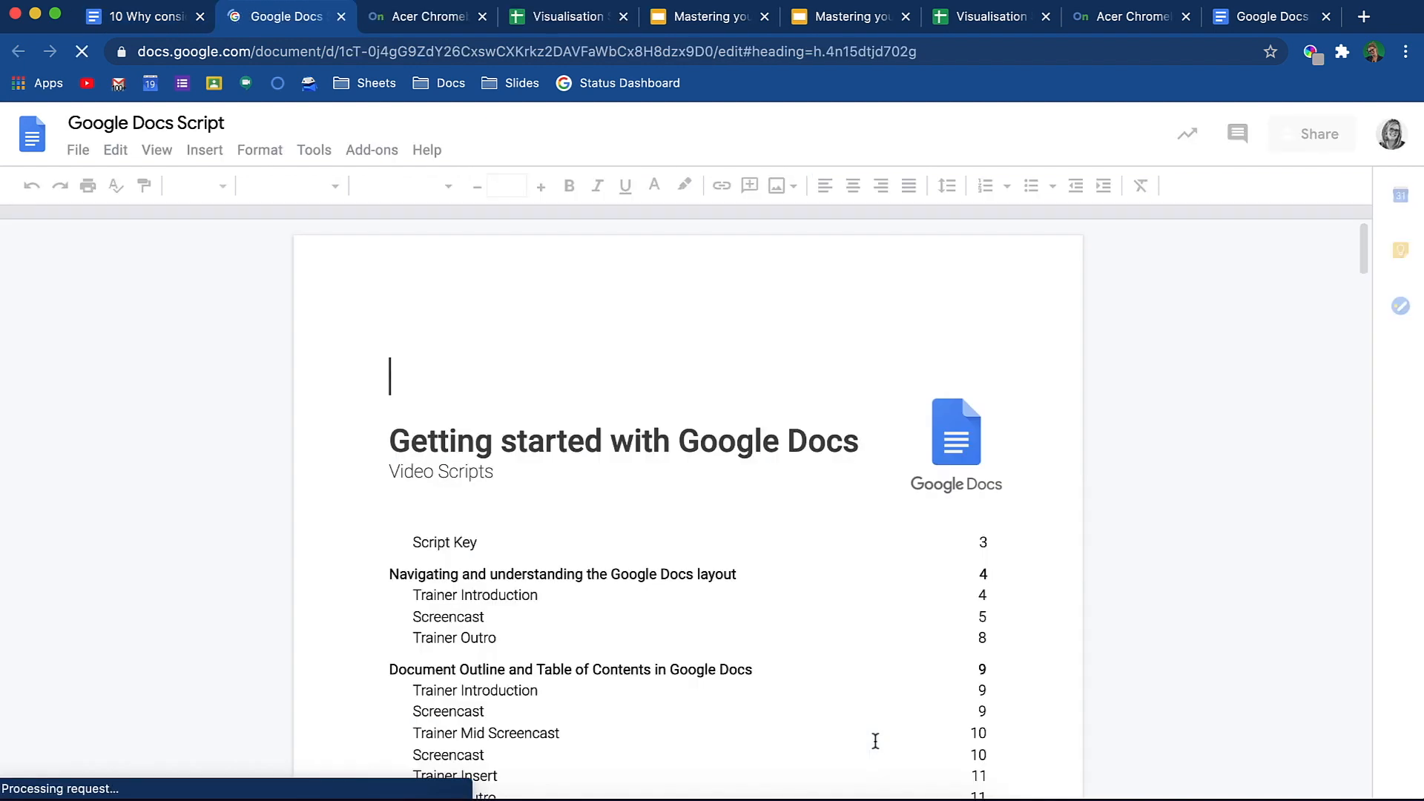